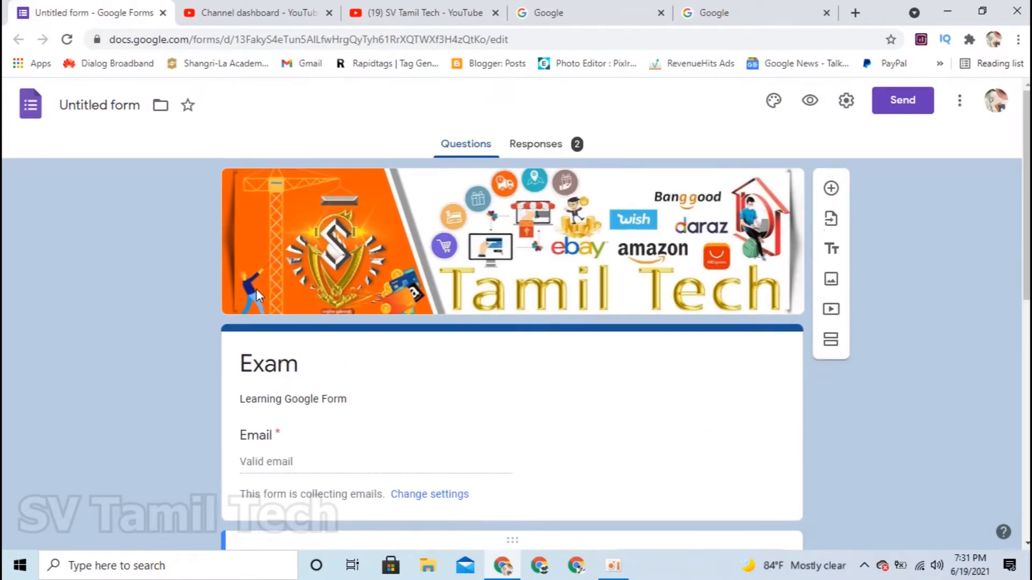
# - Examine the existing Exam form from its banner and email field through the Name, Date and Review questions
pyautogui.scroll(-7, 571, 218)
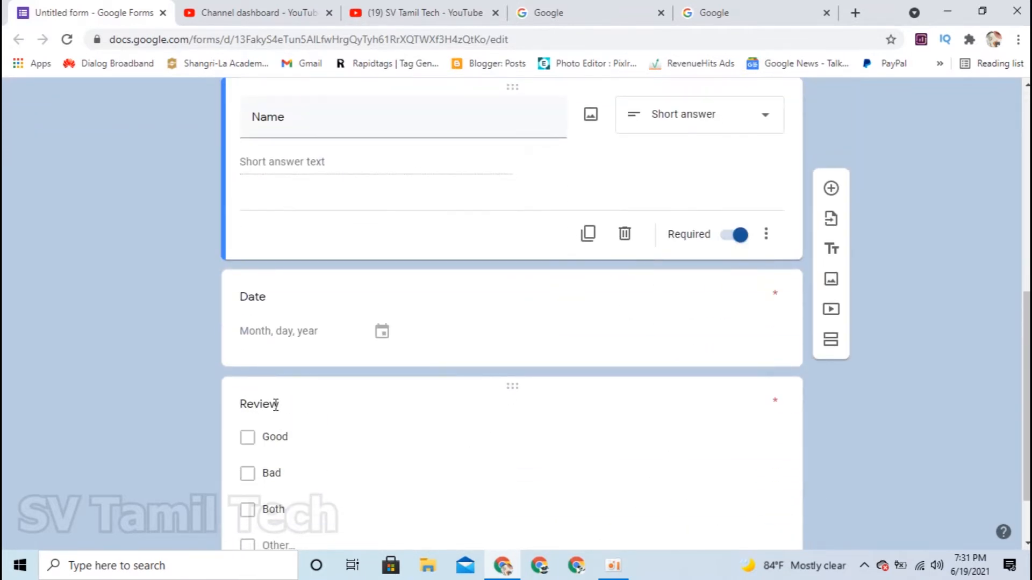
pyautogui.scroll(-1, 275, 394)
pyautogui.scroll(-1, 275, 394)
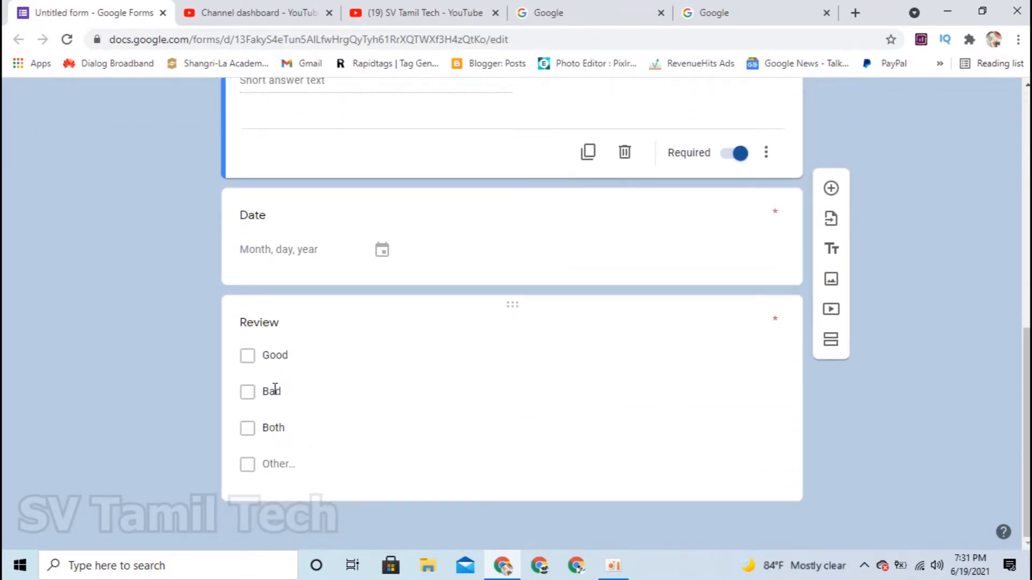
pyautogui.scroll(8, 275, 391)
pyautogui.scroll(-1, 422, 366)
pyautogui.scroll(-7, 422, 365)
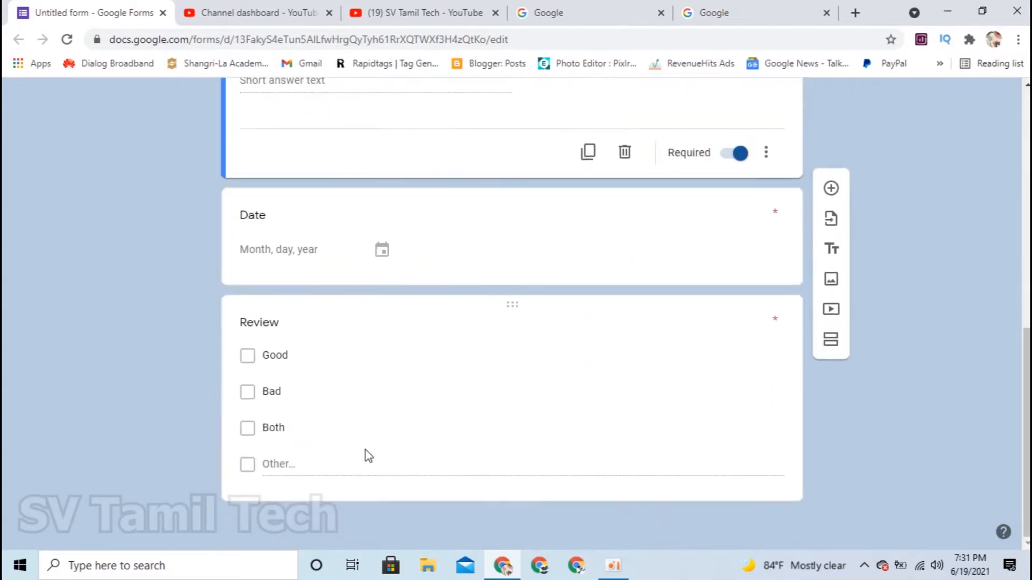
pyautogui.scroll(7, 367, 455)
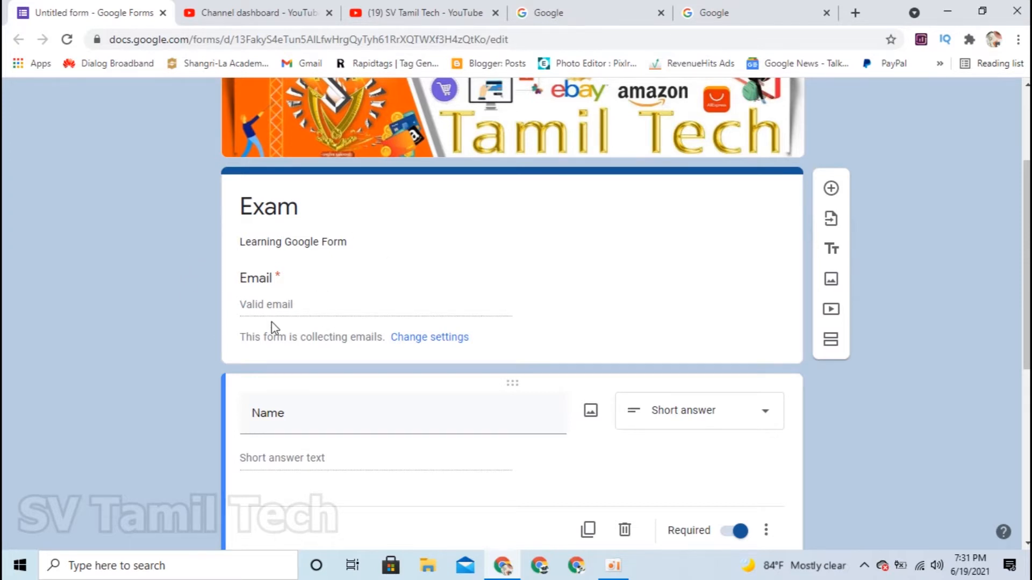
pyautogui.scroll(3, 288, 299)
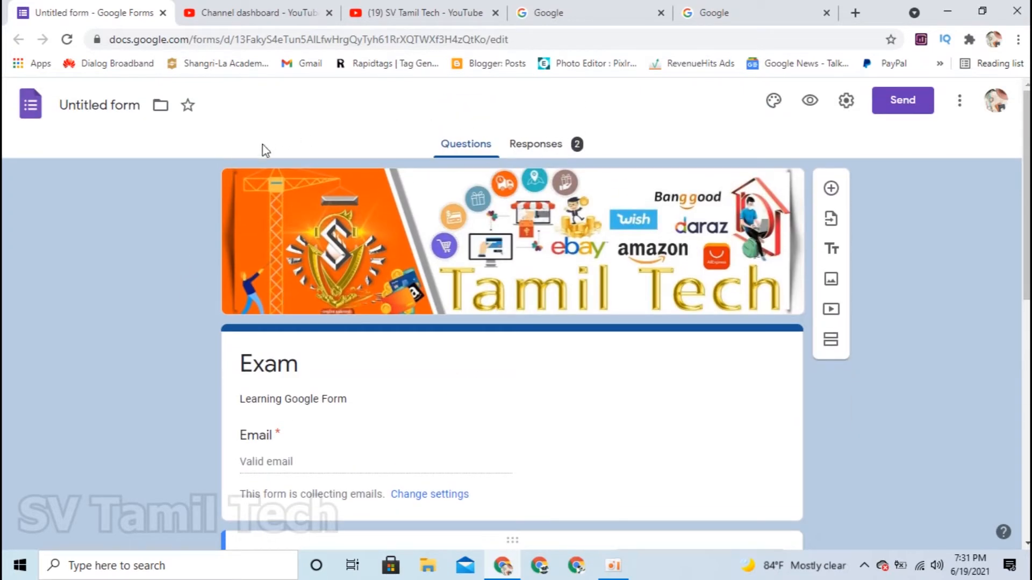
pyautogui.scroll(-10, 191, 286)
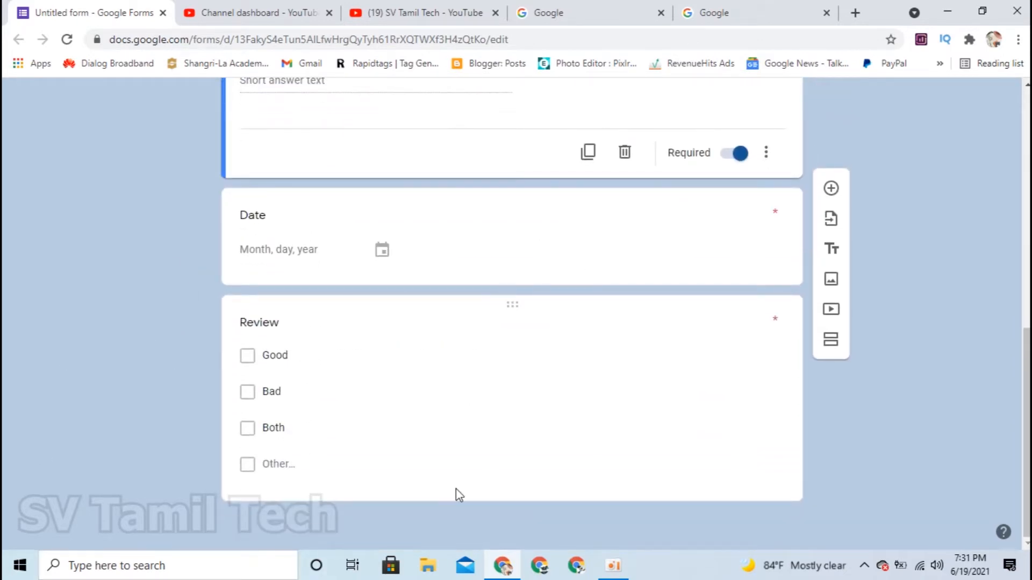
# - Search Google for "google forms" and open the Google Forms: Free Online Surveys for Personal Use result
pyautogui.click(419, 12)
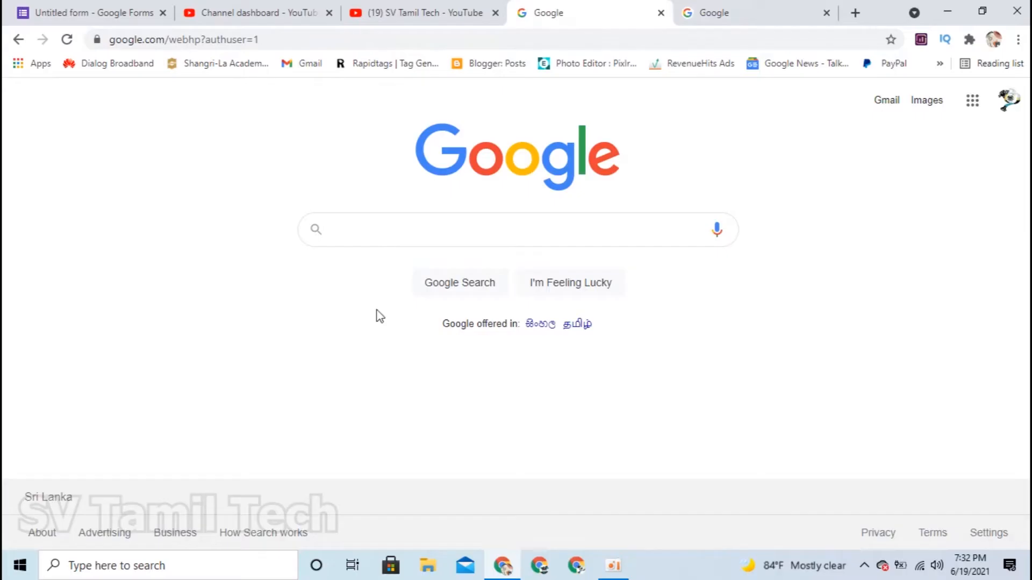
pyautogui.click(430, 234)
pyautogui.write('goo')
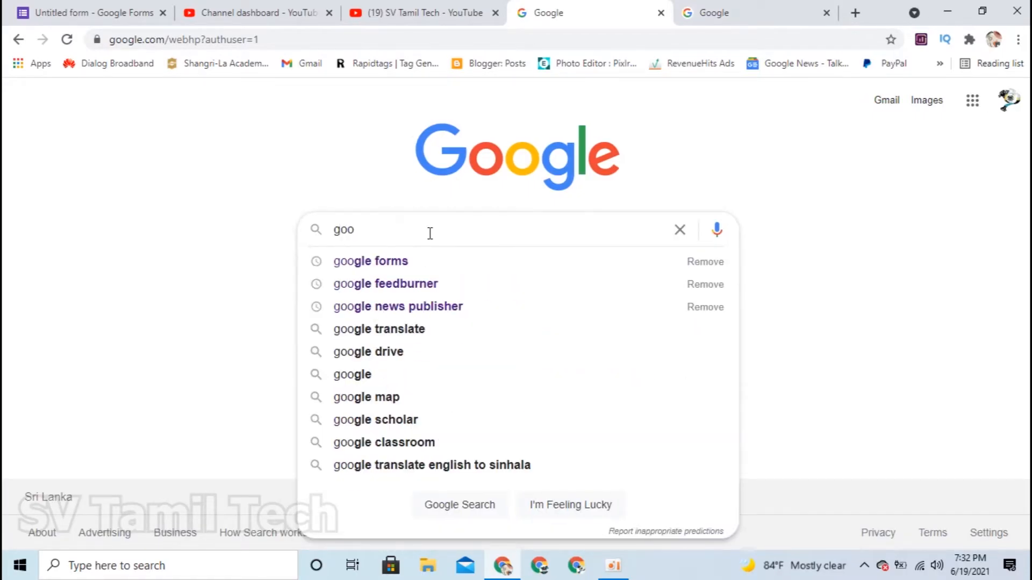
pyautogui.click(422, 262)
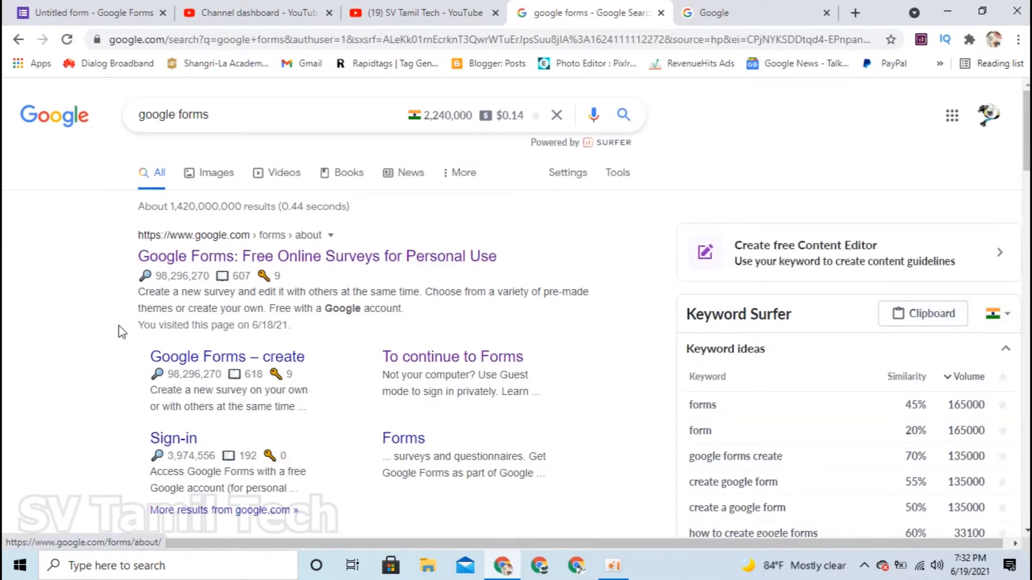
pyautogui.click(276, 263)
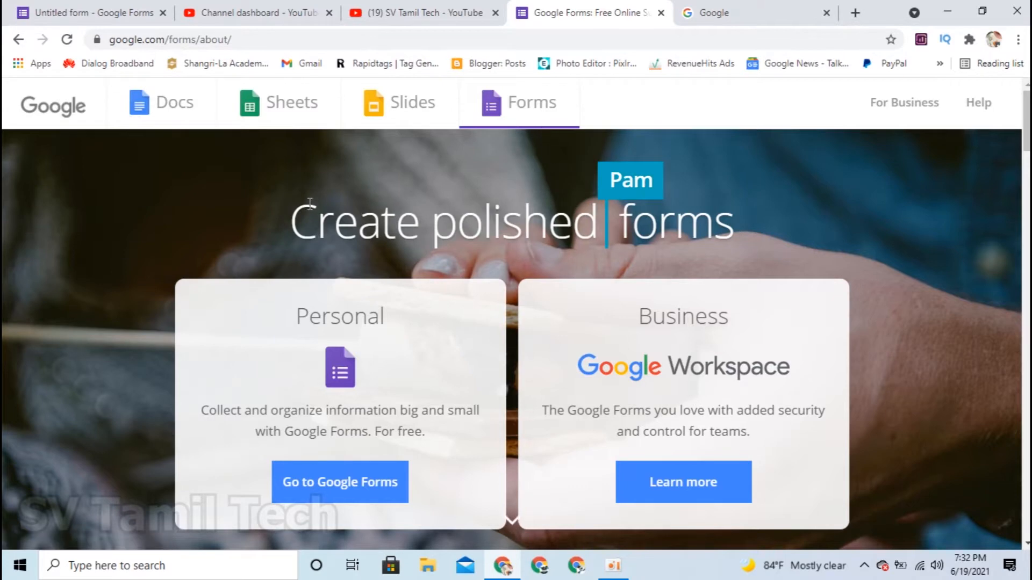
# - Read through the Google Forms introduction page, including its feature sections and the Personal and Business offerings
pyautogui.scroll(-6, 700, 344)
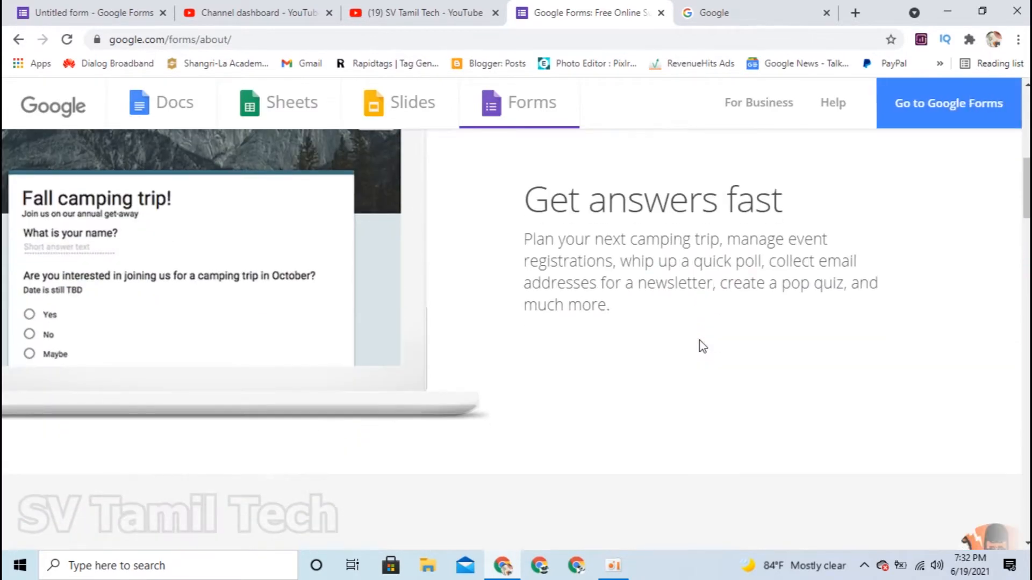
pyautogui.scroll(5, 701, 344)
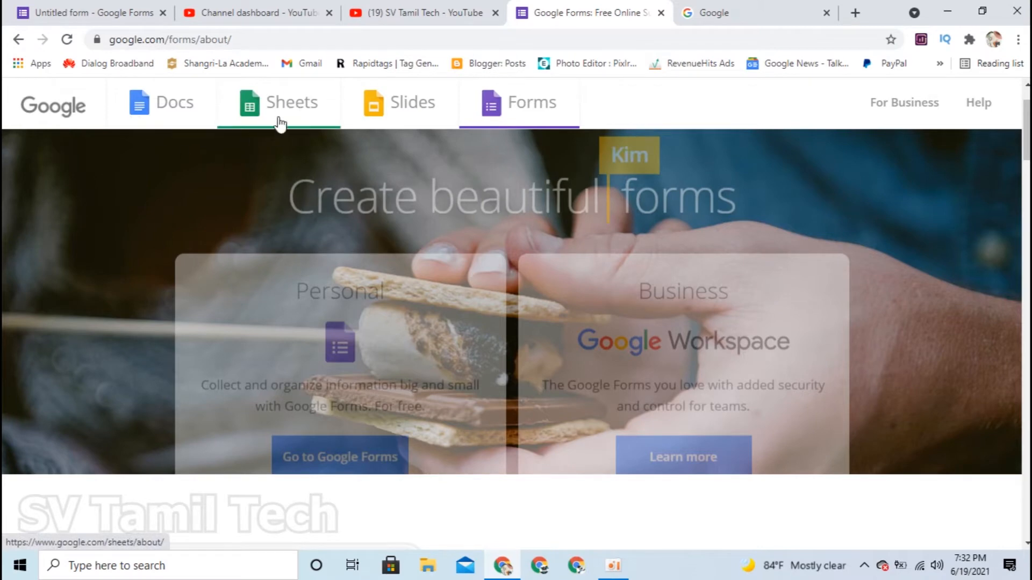
pyautogui.scroll(-2, 228, 329)
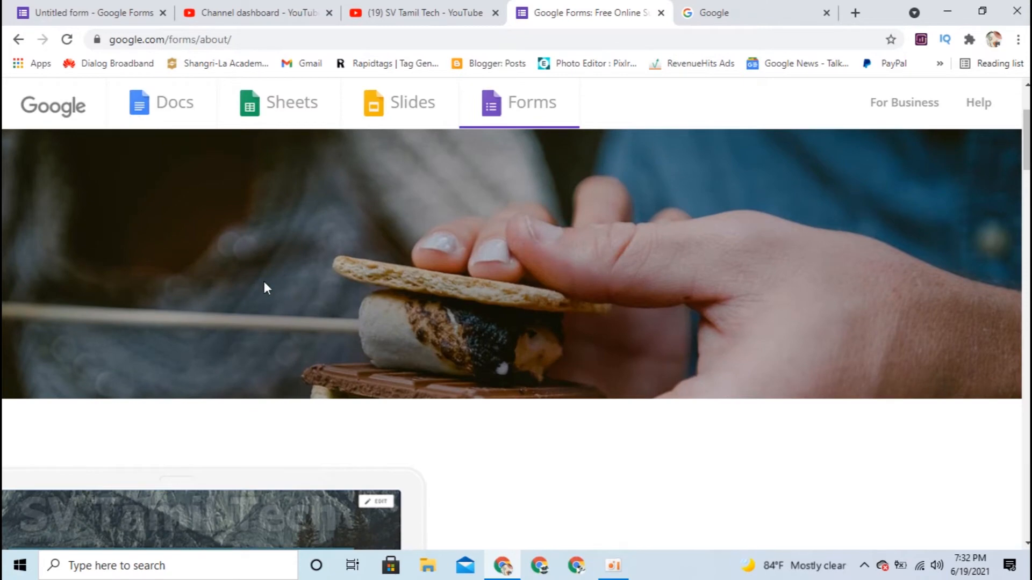
pyautogui.scroll(-6, 261, 288)
pyautogui.scroll(-15, 268, 317)
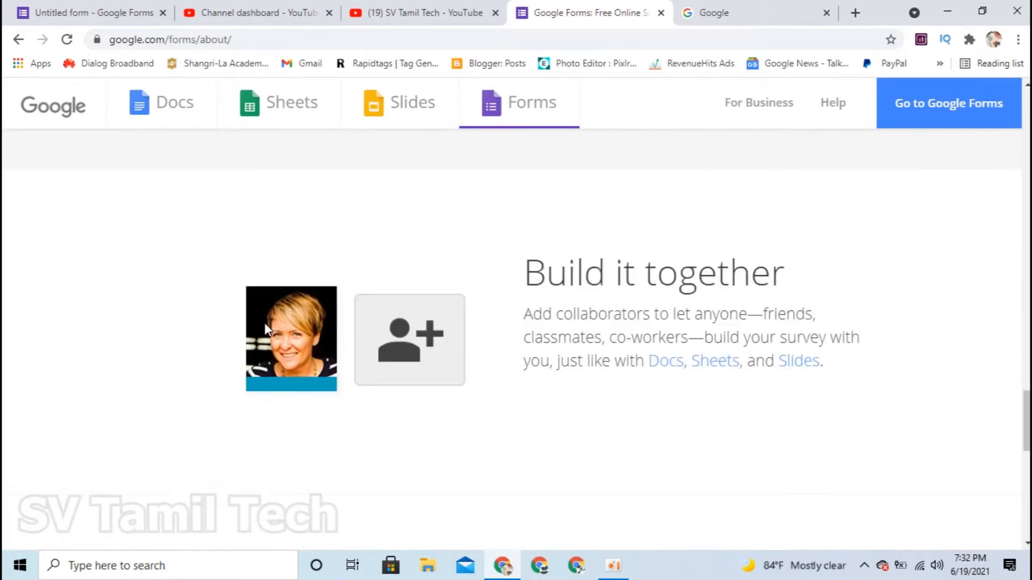
pyautogui.scroll(7, 267, 327)
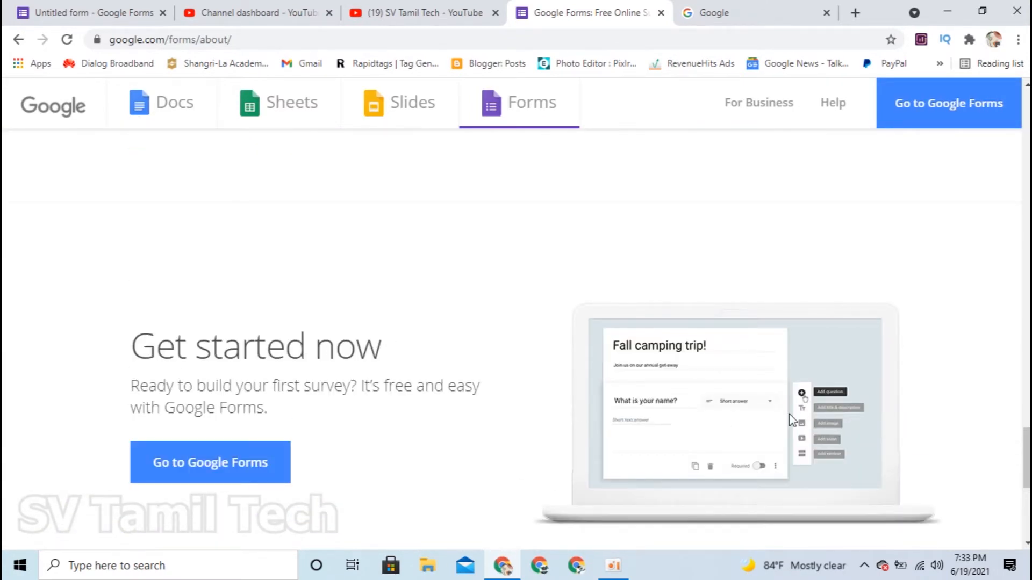
pyautogui.scroll(8, 779, 422)
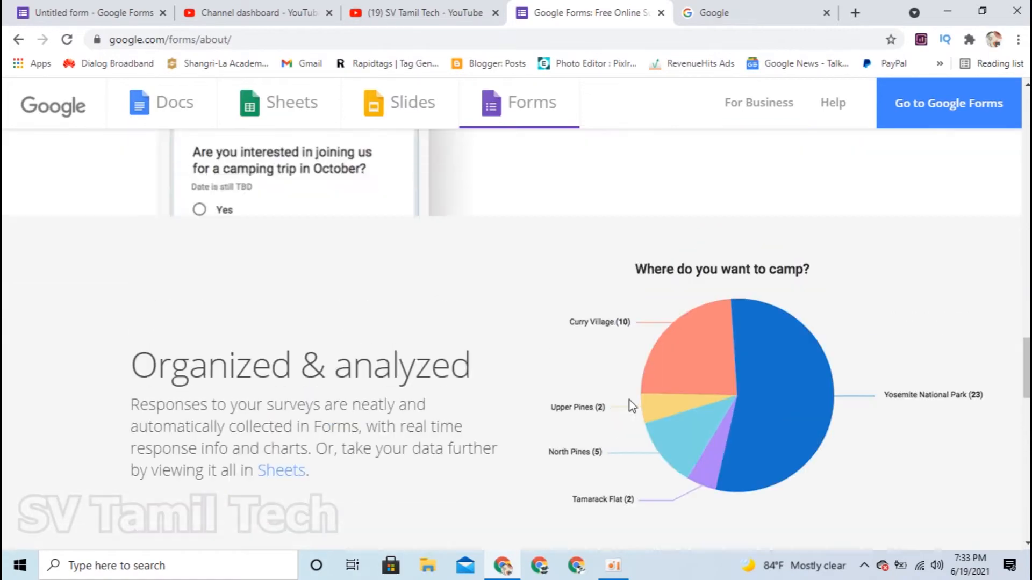
pyautogui.scroll(10, 630, 401)
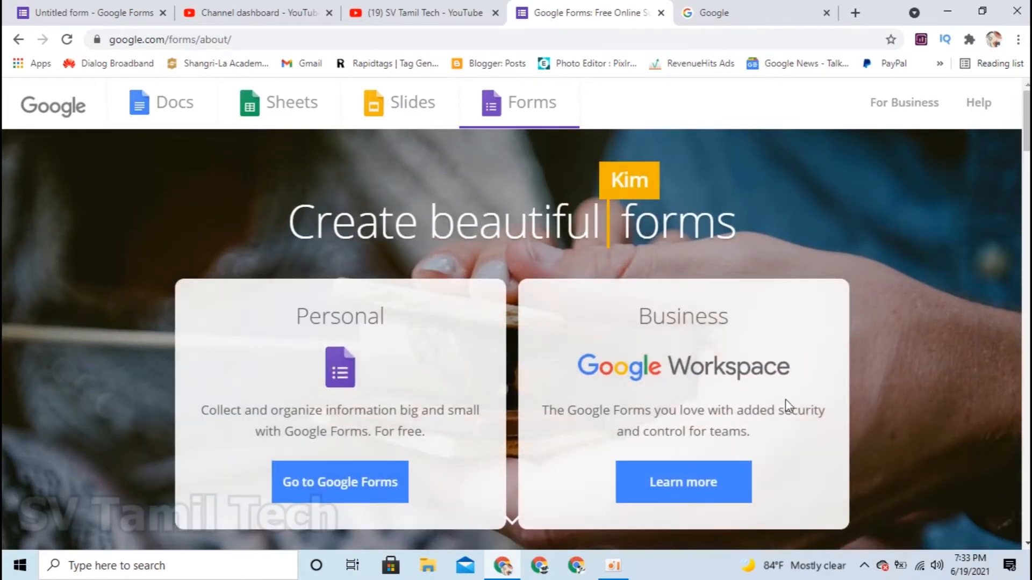
pyautogui.moveTo(783, 440); pyautogui.dragTo(630, 395)
pyautogui.moveTo(559, 348); pyautogui.dragTo(700, 426)
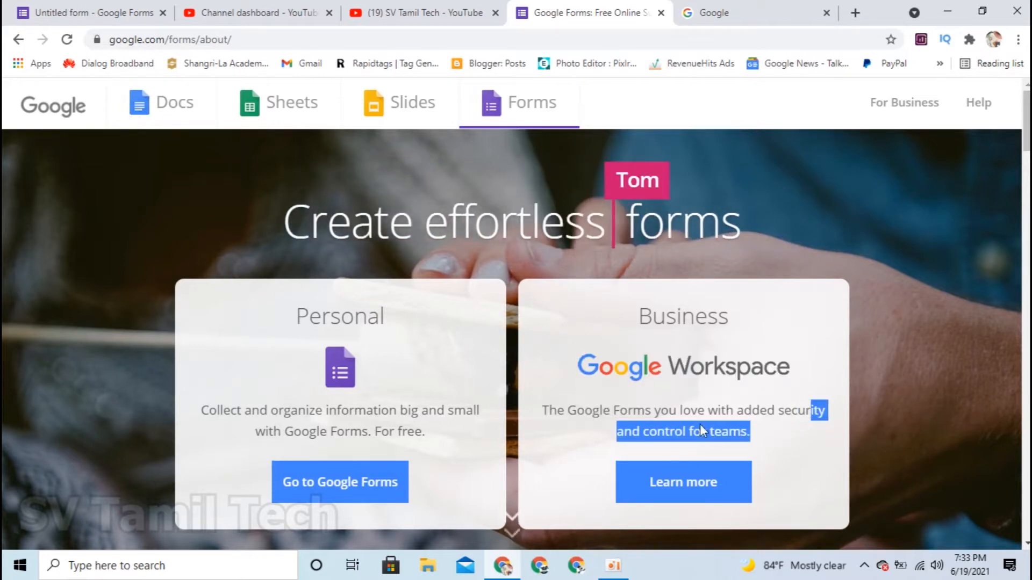
pyautogui.click(379, 387)
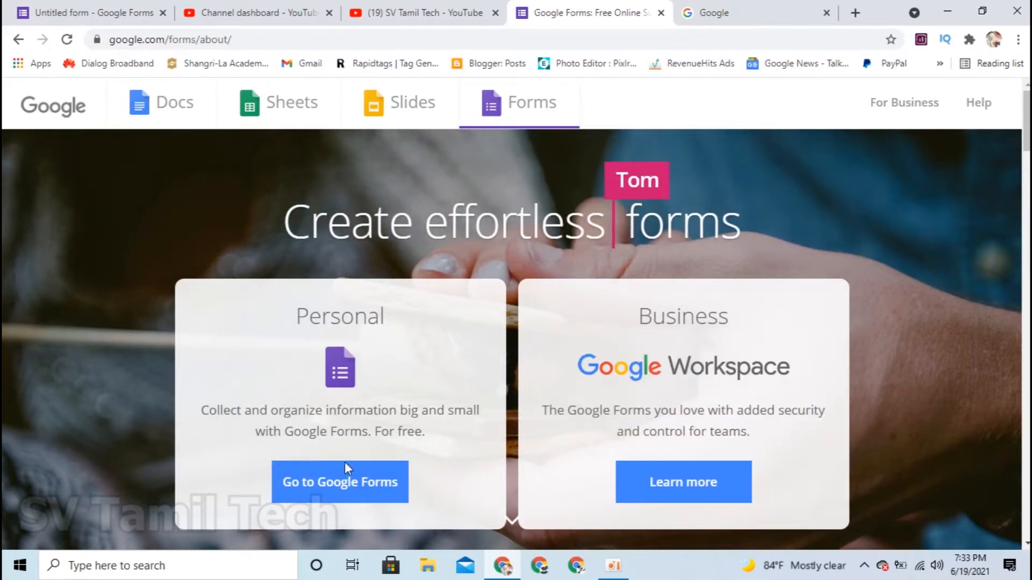
# - Go to the personal version of Google Forms, browse the template gallery and create a blank form
pyautogui.click(355, 497)
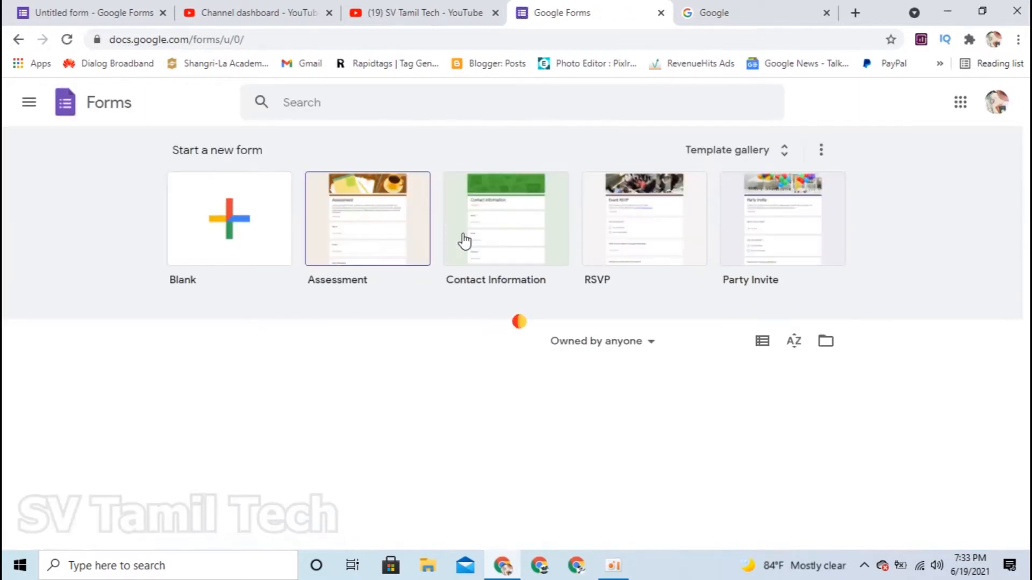
pyautogui.click(784, 150)
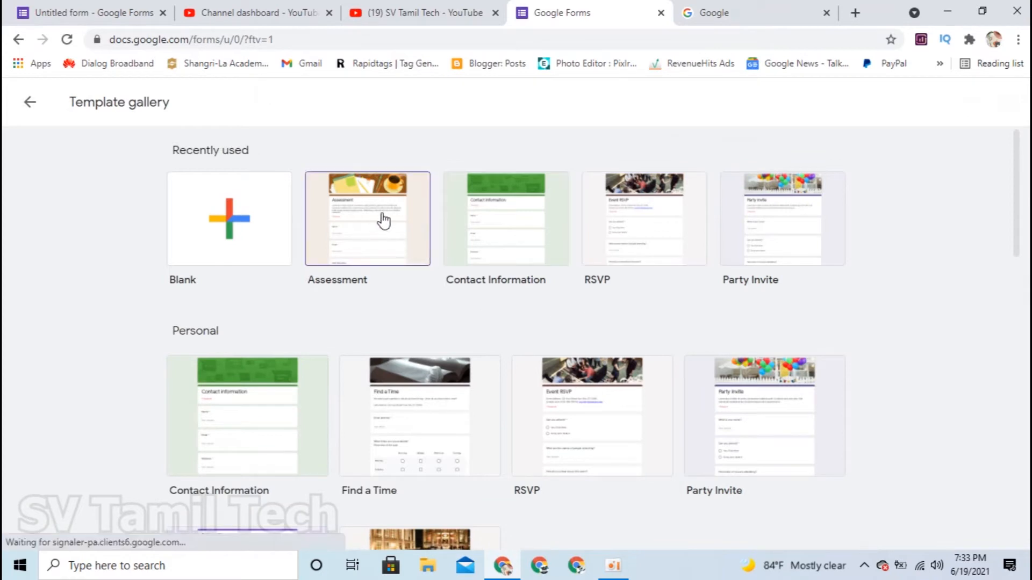
pyautogui.scroll(-7, 447, 429)
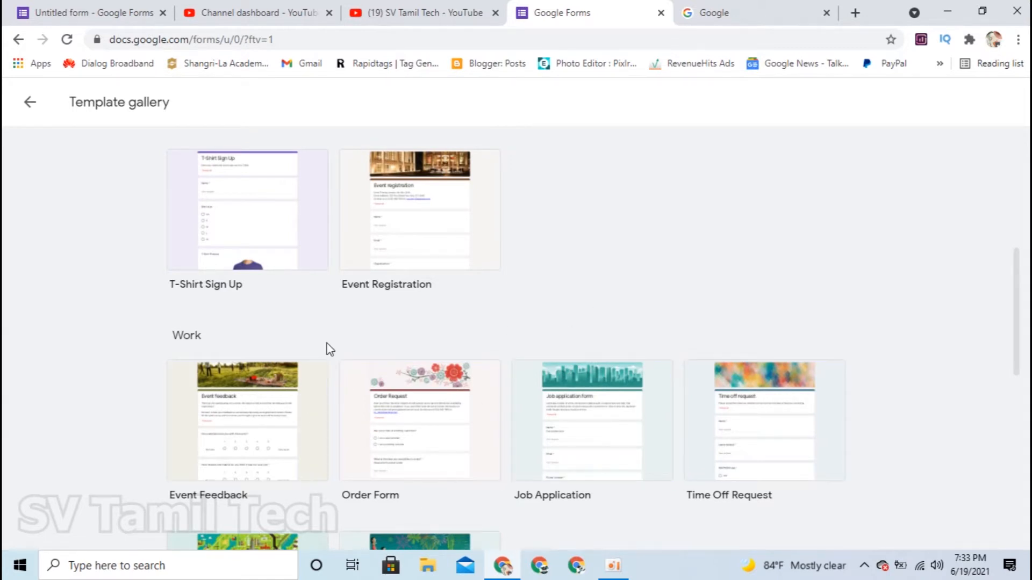
pyautogui.scroll(7, 396, 391)
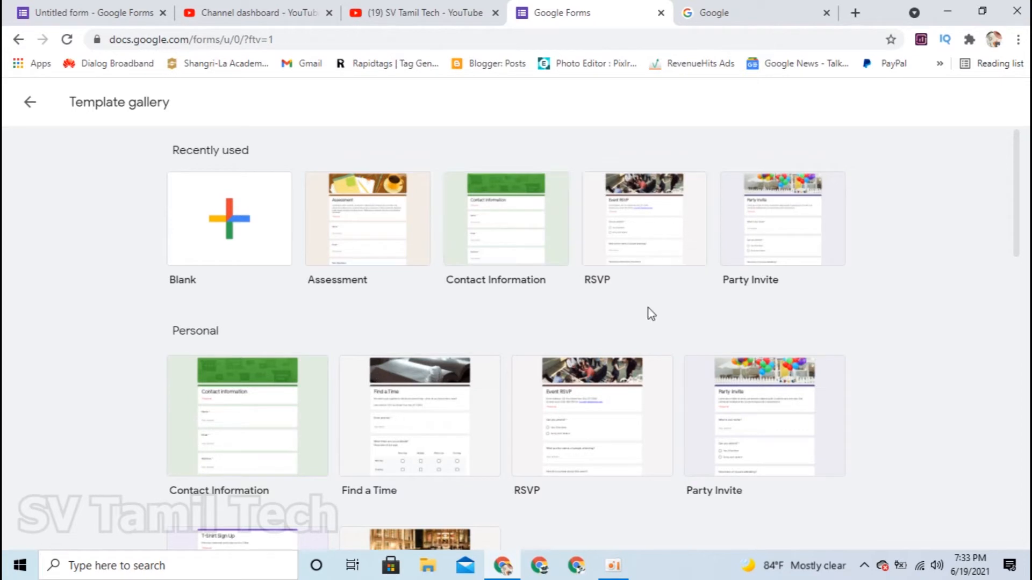
pyautogui.click(237, 230)
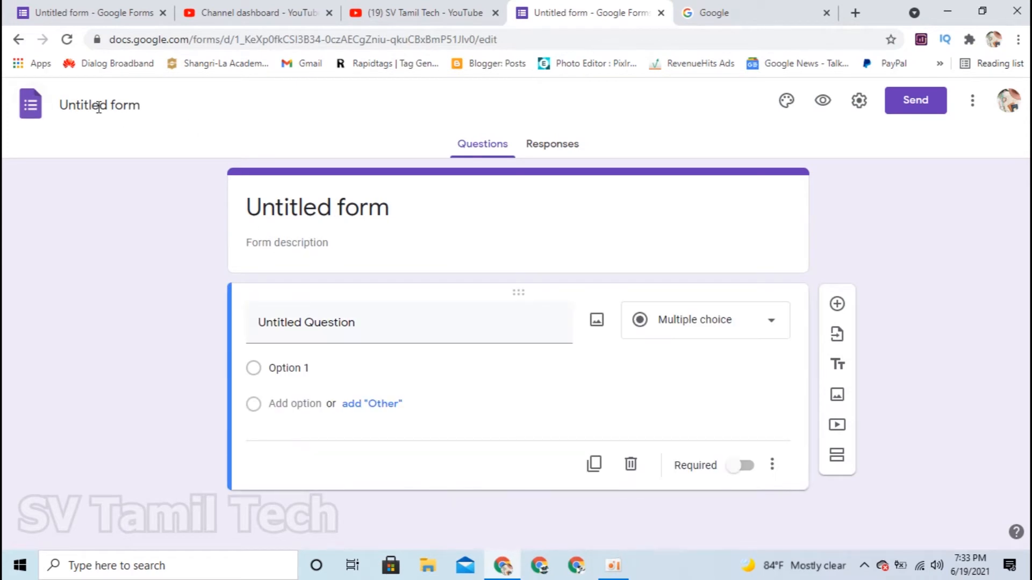
# - Rename the untitled form document as 19/06/2021
pyautogui.click(99, 107)
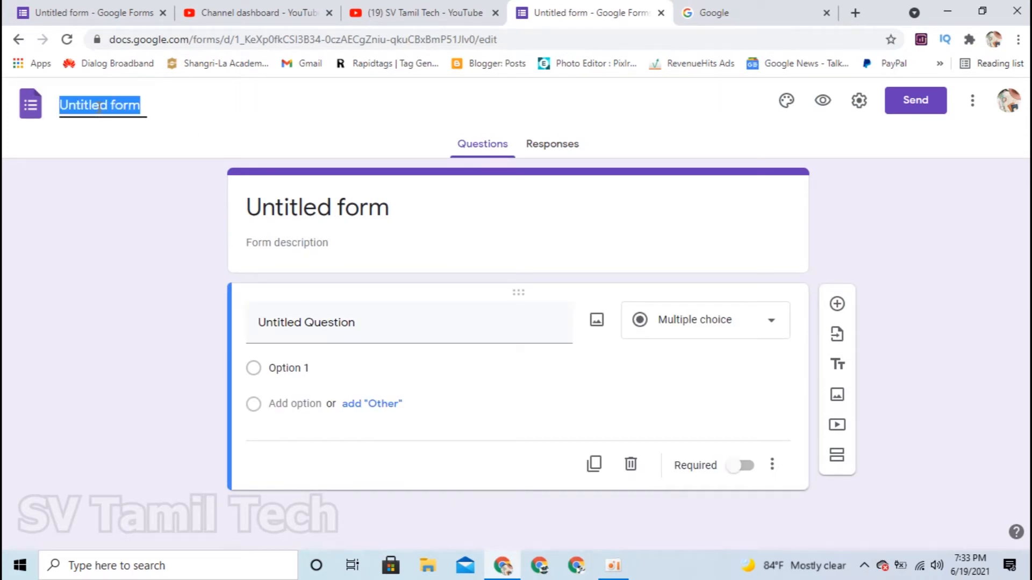
pyautogui.write('19/06/2021')
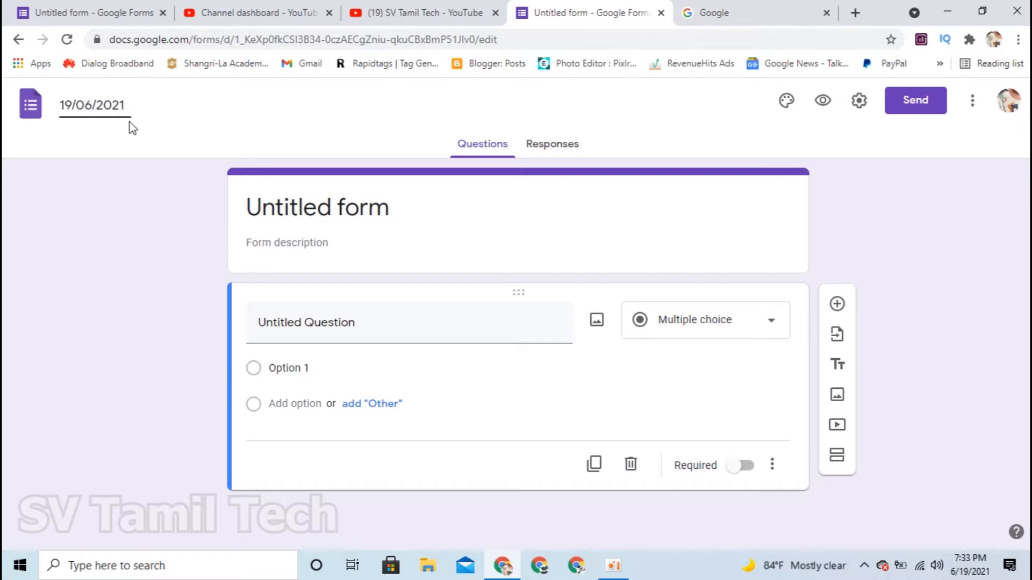
pyautogui.press('Return')
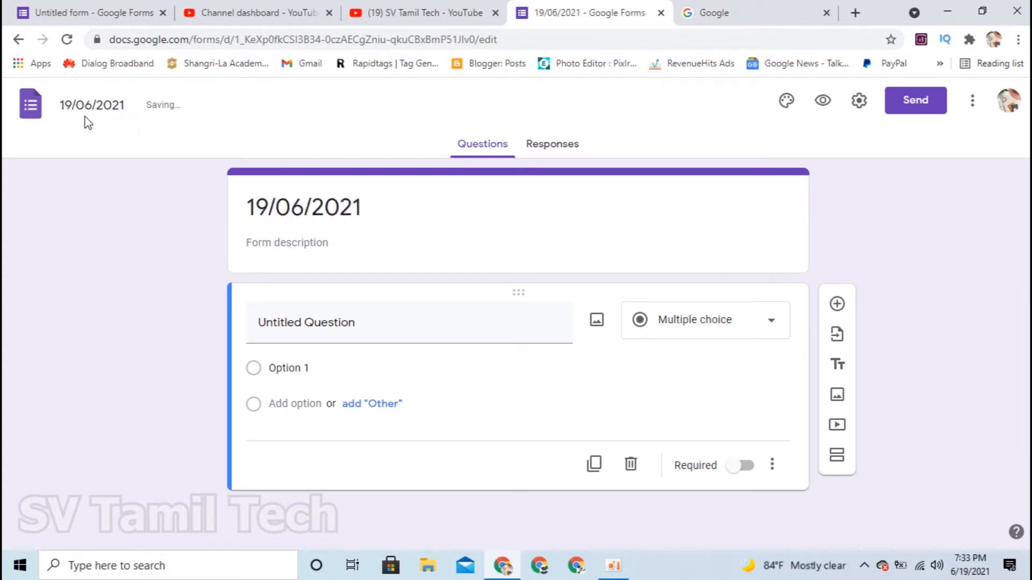
# - Replace the form's title with "Exam" and enter "Learning Google Form" as its description
pyautogui.click(404, 195)
pyautogui.moveTo(404, 195); pyautogui.dragTo(168, 221)
pyautogui.press('BackSpace')
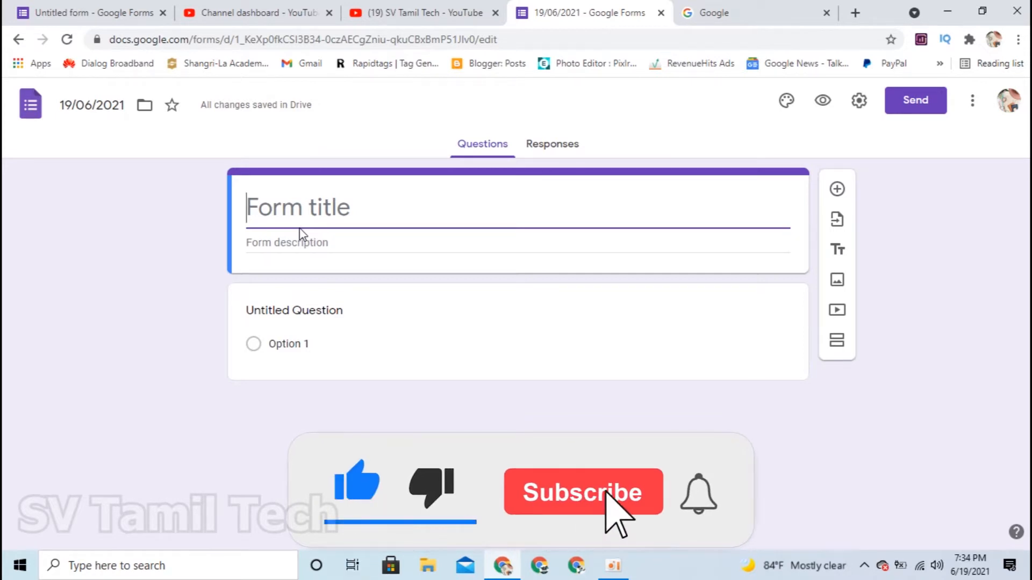
pyautogui.write('Exam')
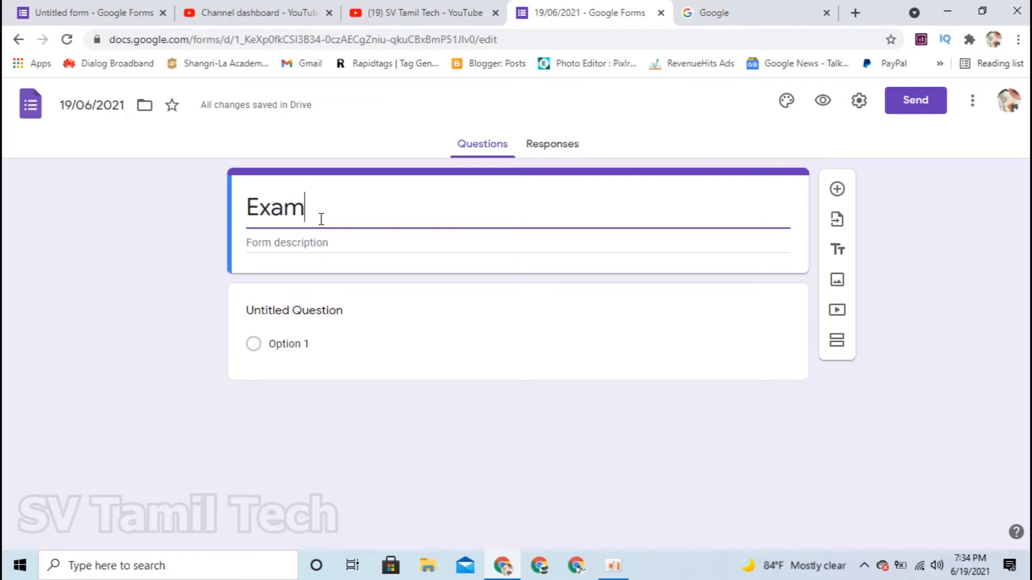
pyautogui.click(315, 243)
pyautogui.write('Learning Google Form')
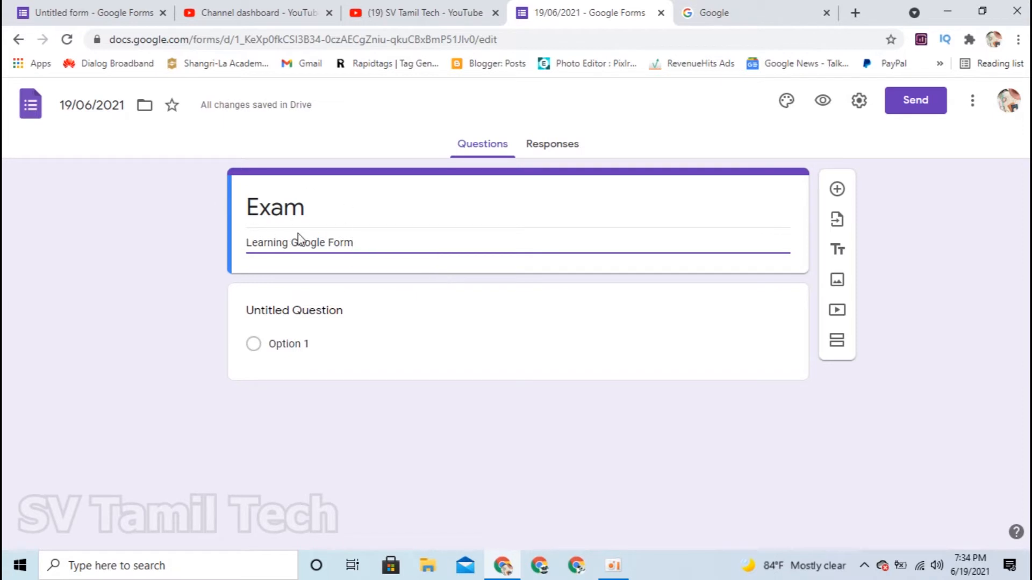
# - View the image sources available for Option 1 of the untitled question without inserting an image
pyautogui.click(425, 306)
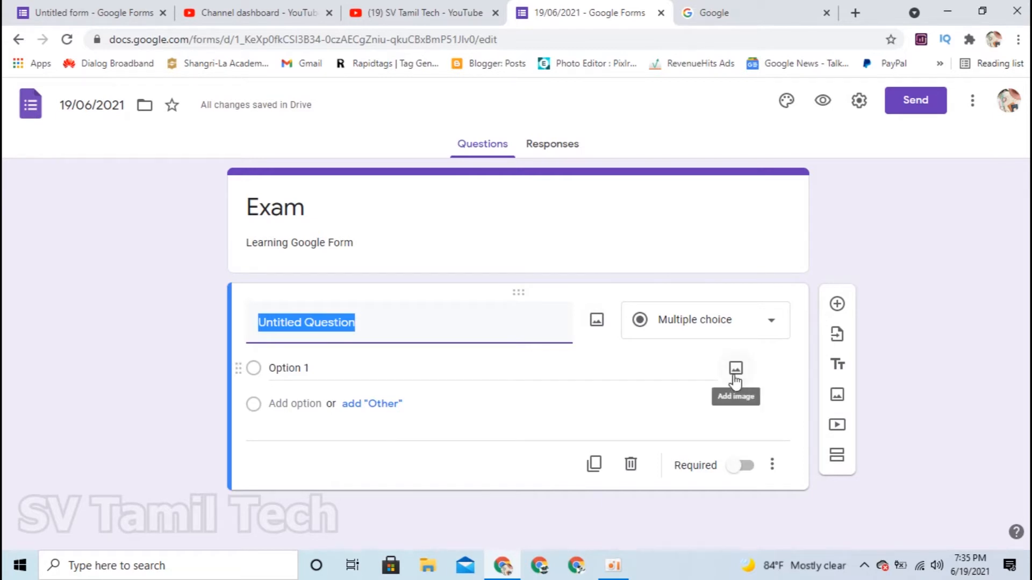
pyautogui.click(734, 374)
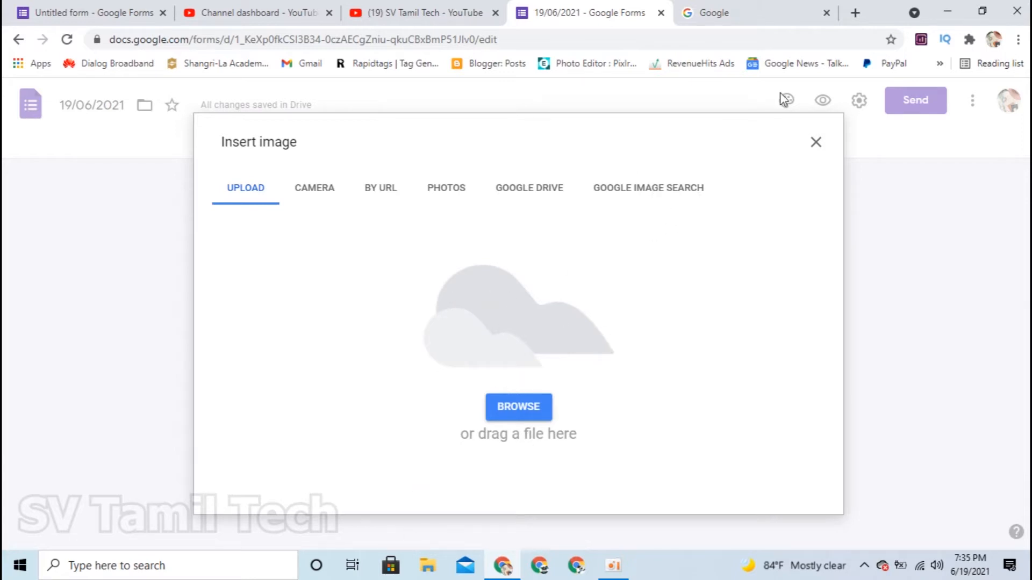
pyautogui.click(817, 144)
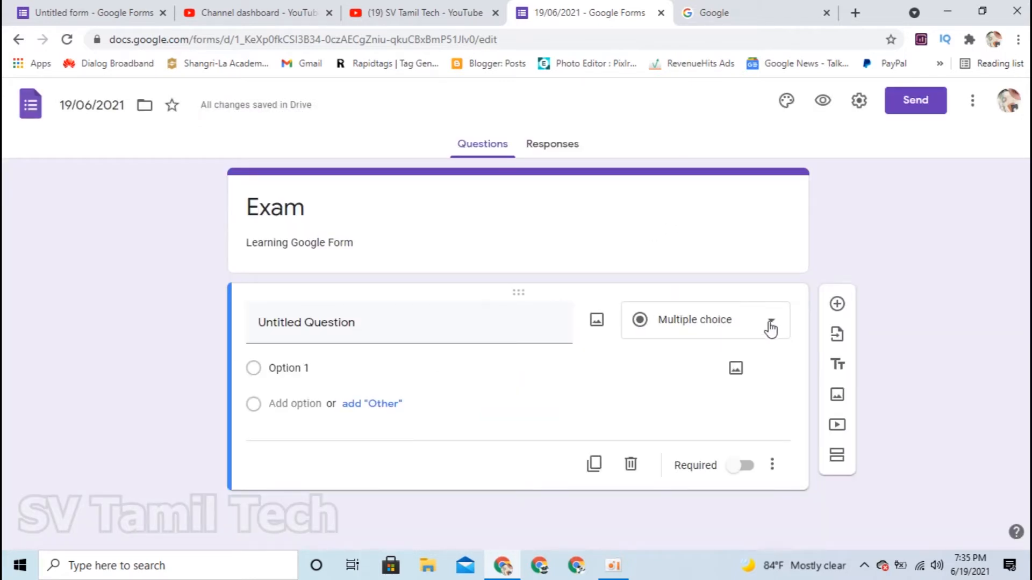
# - Look through the available question types for the untitled question and keep it as multiple choice
pyautogui.click(771, 325)
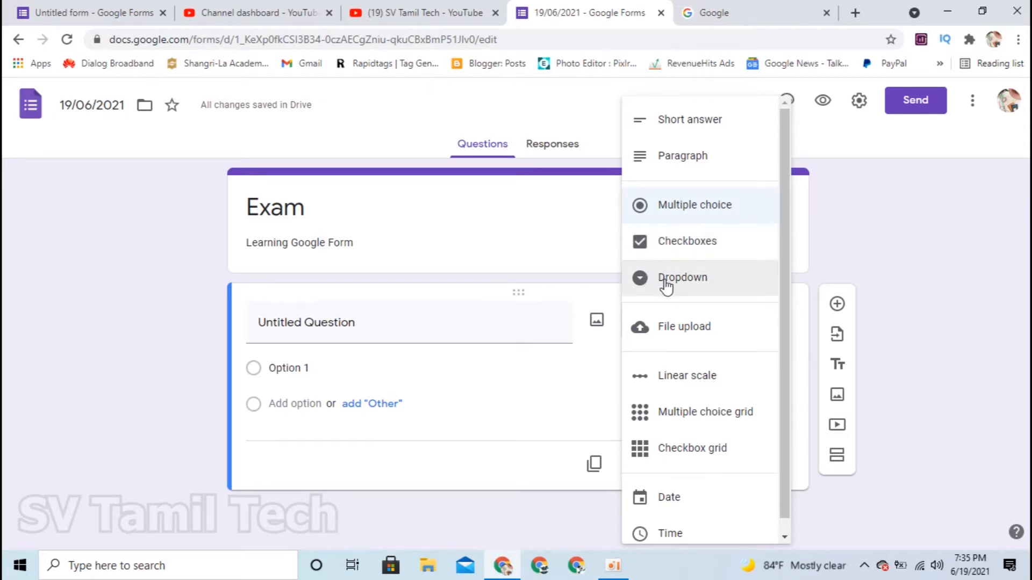
pyautogui.scroll(-1, 688, 387)
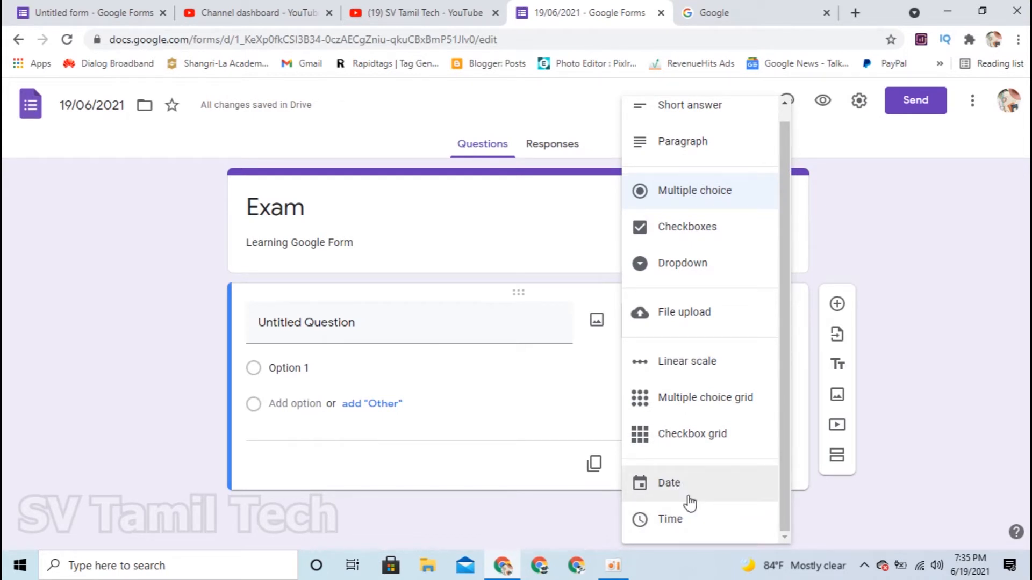
pyautogui.click(524, 418)
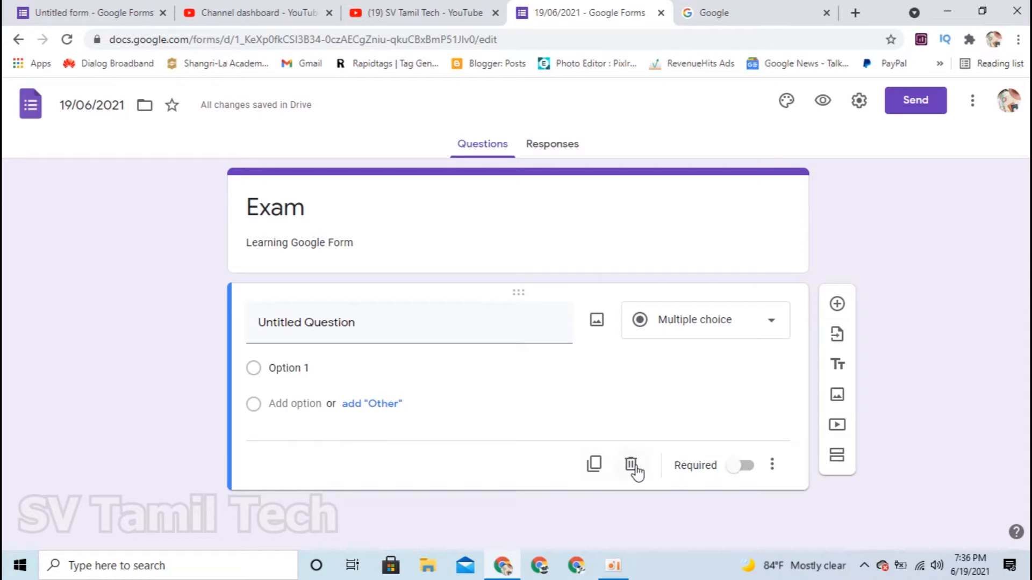
# - Try switching the untitled question's Required setting on and off, and view its additional options
pyautogui.click(741, 467)
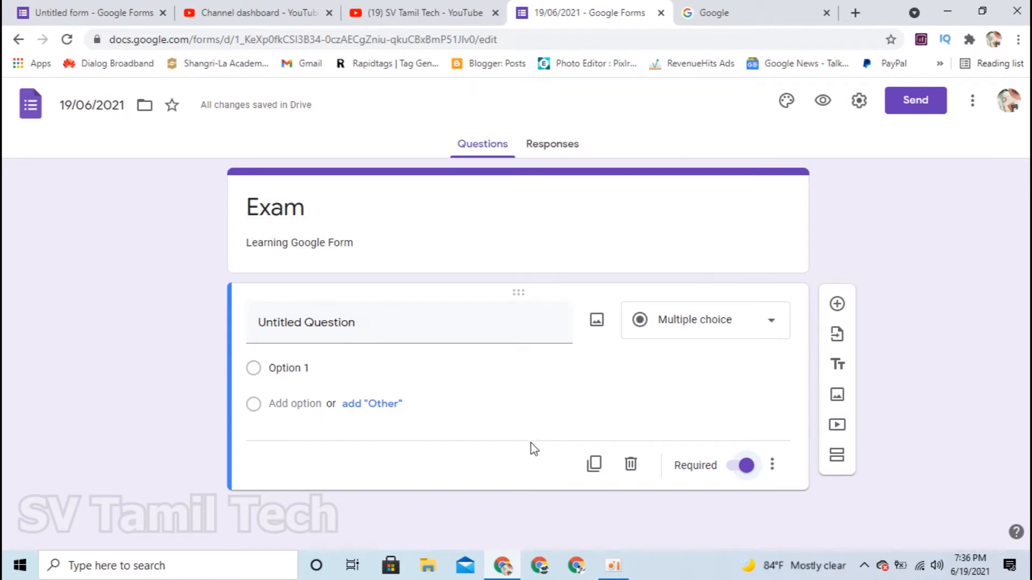
pyautogui.click(737, 473)
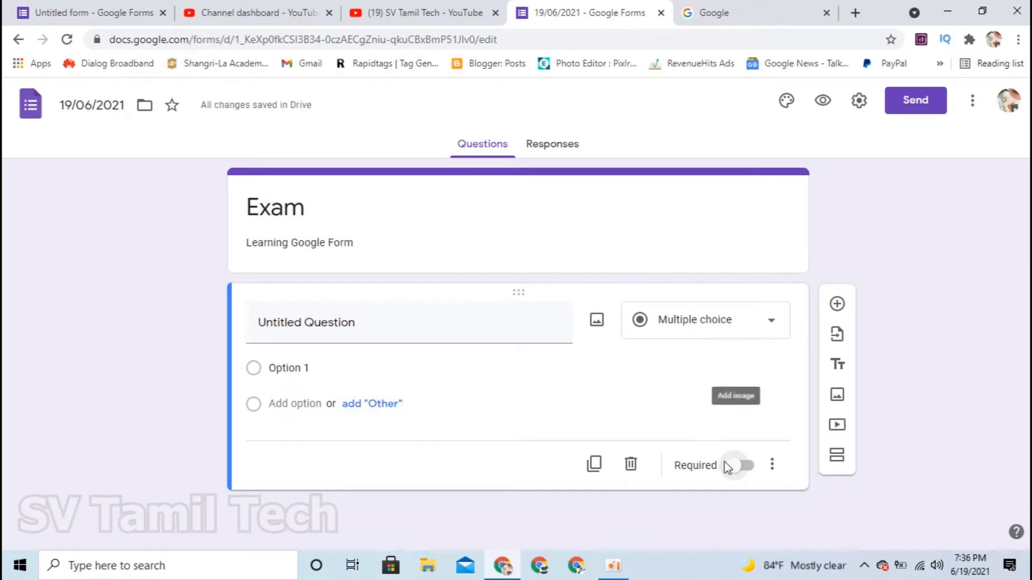
pyautogui.click(773, 467)
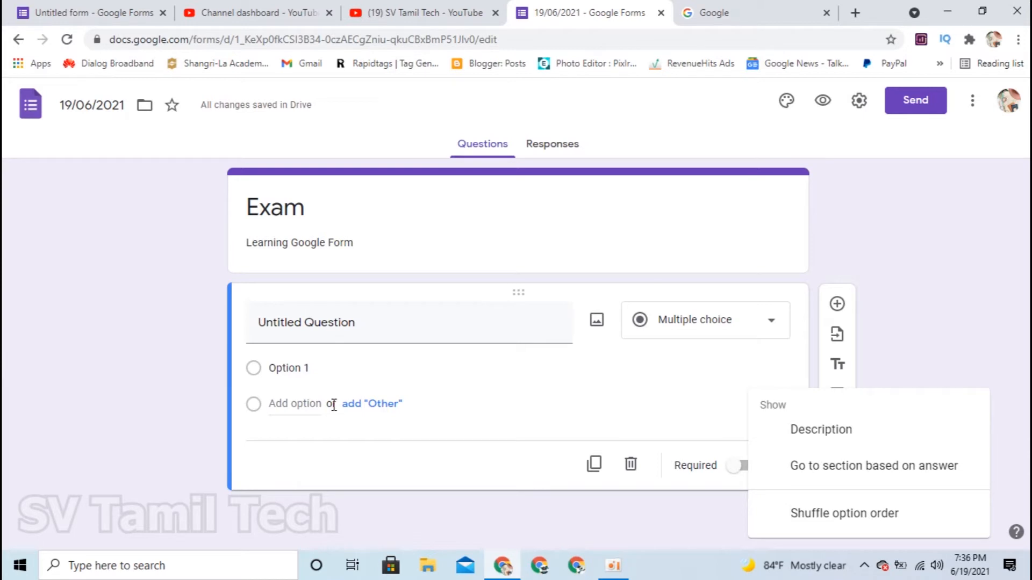
pyautogui.click(481, 471)
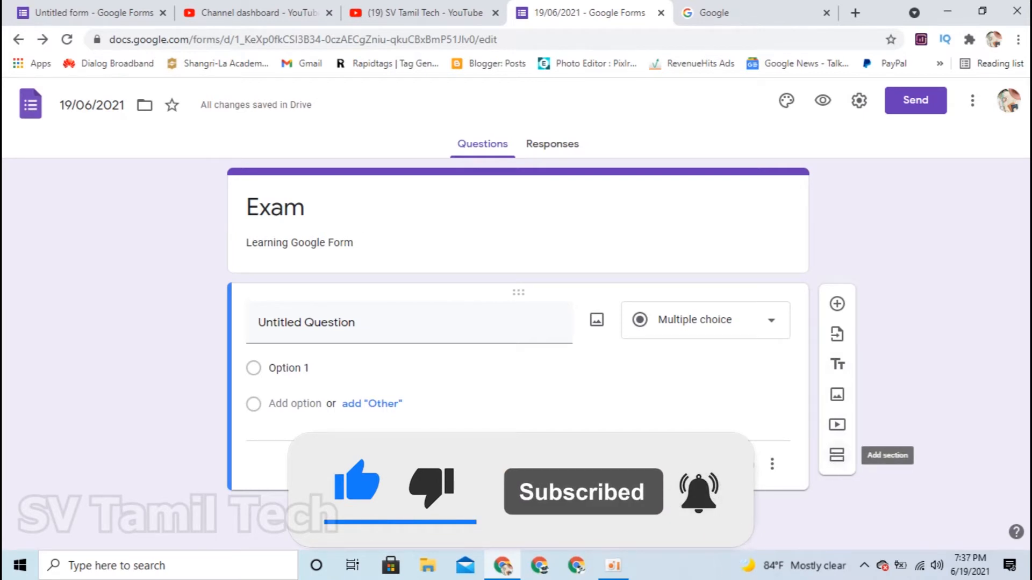
# - Add a new section below the untitled question and delete that section again
pyautogui.click(839, 460)
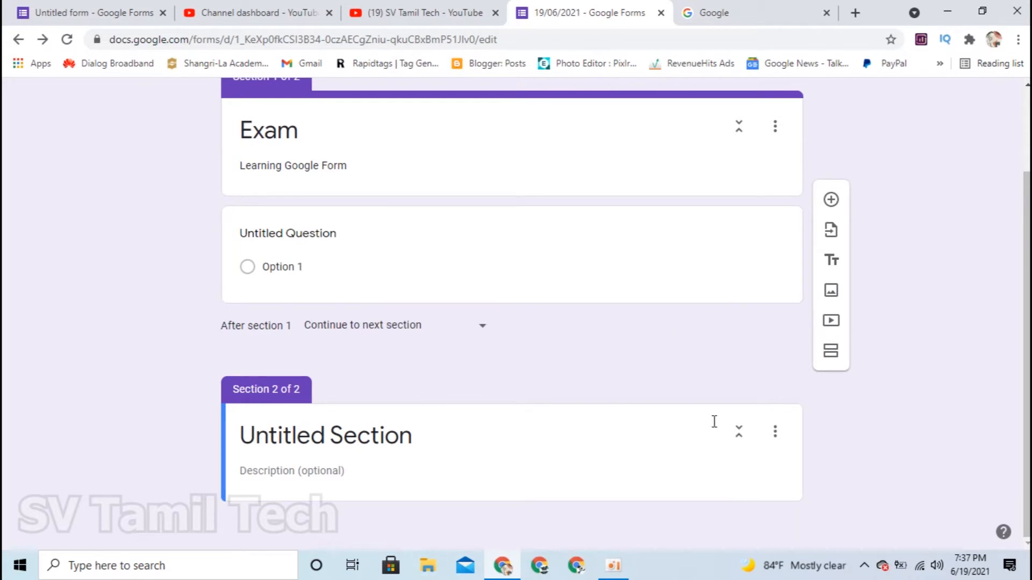
pyautogui.click(775, 432)
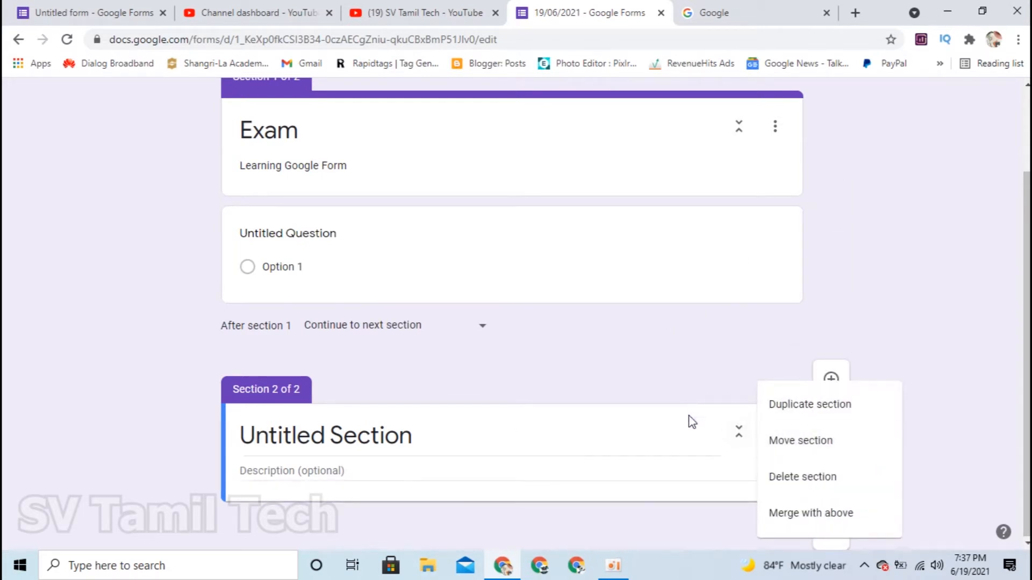
pyautogui.click(795, 478)
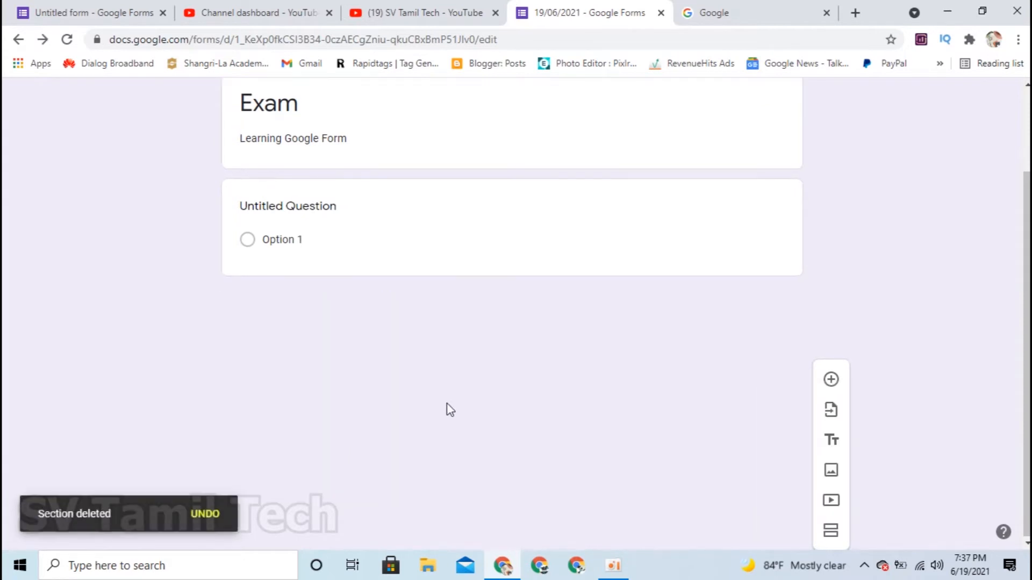
# - Title the untitled question "Name", keep it as a short answer question and make it required
pyautogui.click(432, 334)
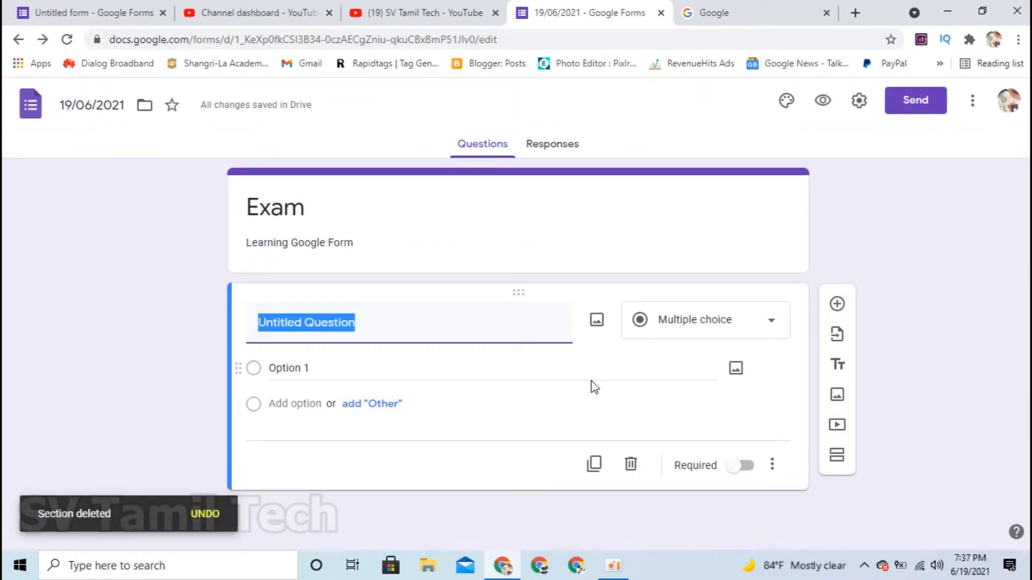
pyautogui.write('Name')
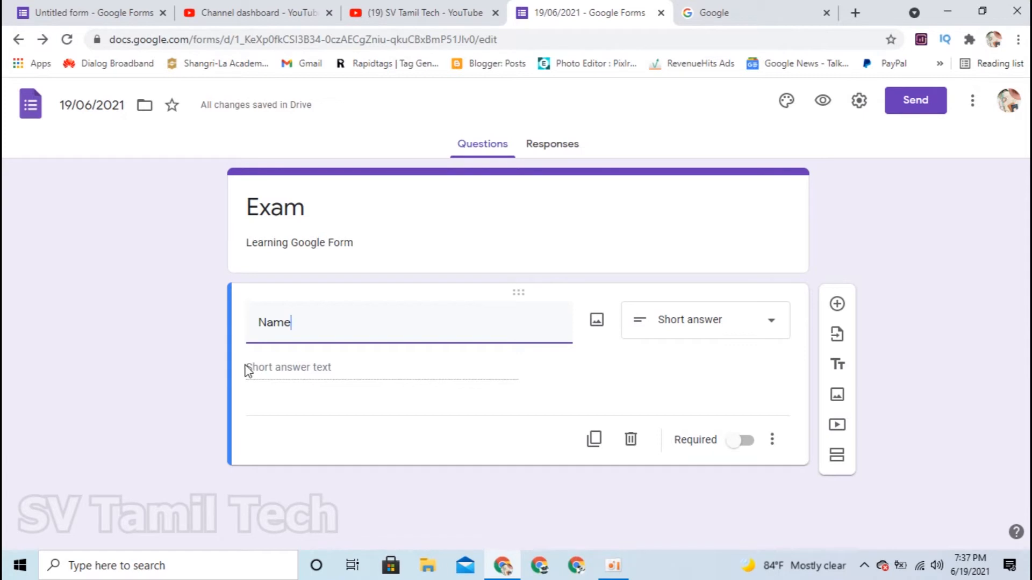
pyautogui.click(764, 331)
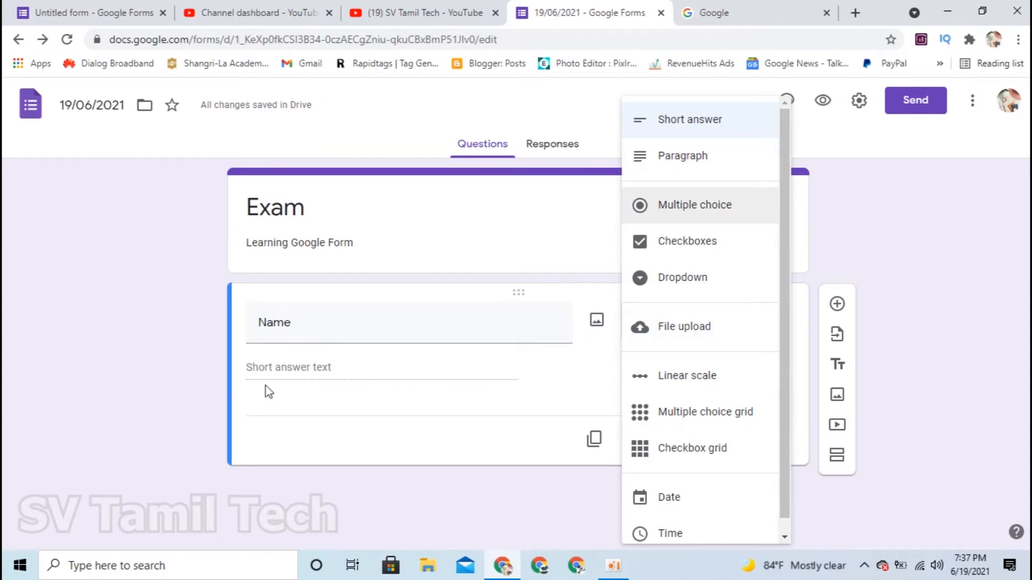
pyautogui.click(449, 421)
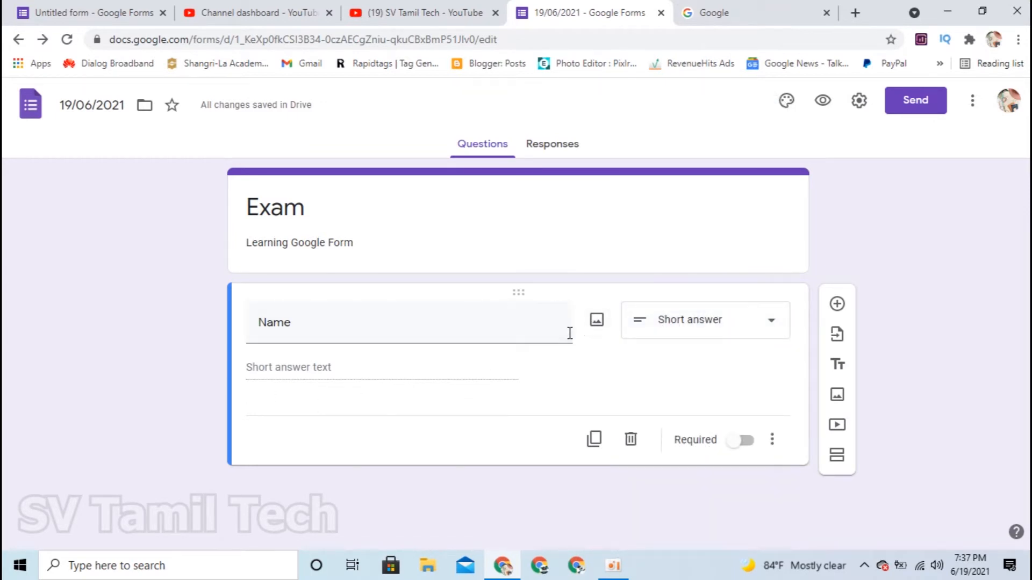
pyautogui.click(745, 444)
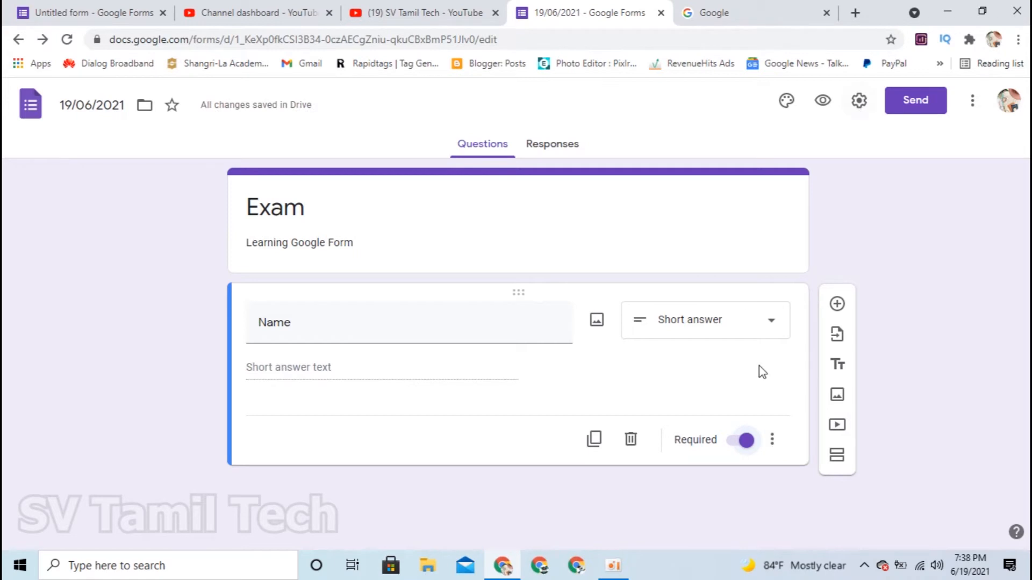
# - Preview the form with the required Name question and its answer field, and return to the form editor
pyautogui.click(823, 103)
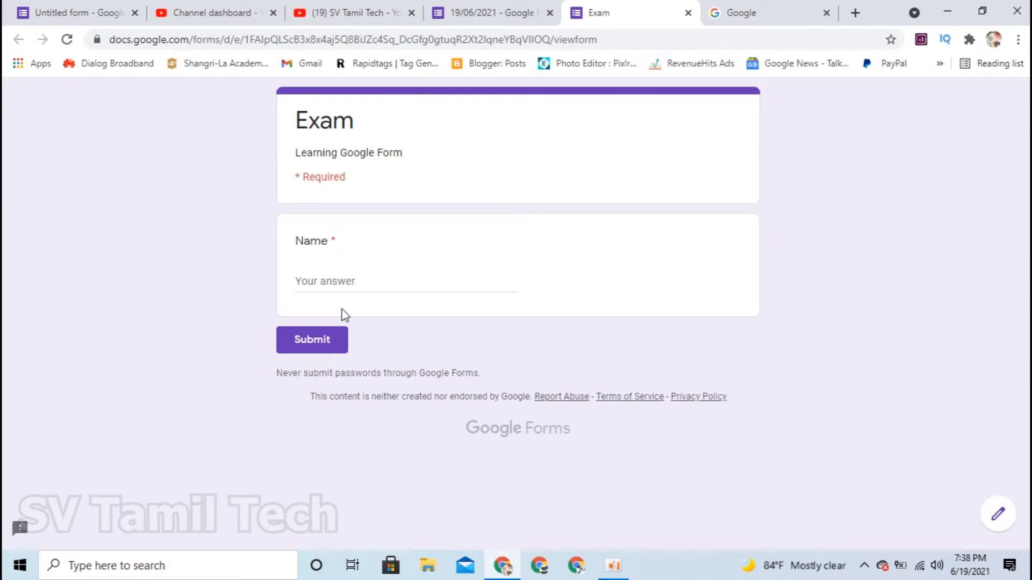
pyautogui.click(361, 282)
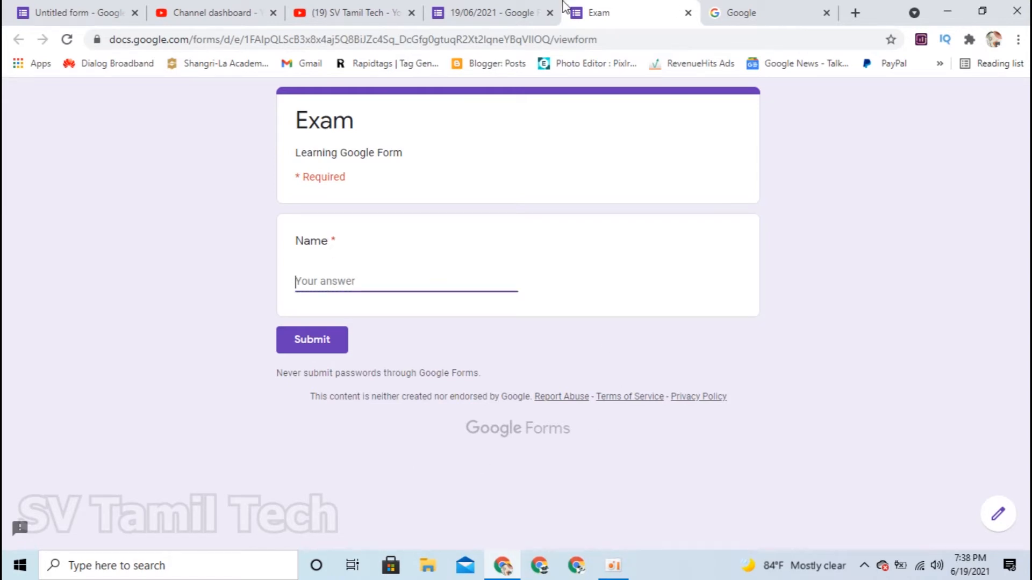
pyautogui.click(516, 7)
# - Make the Name question optional, preview the form again and close both previews
pyautogui.click(741, 440)
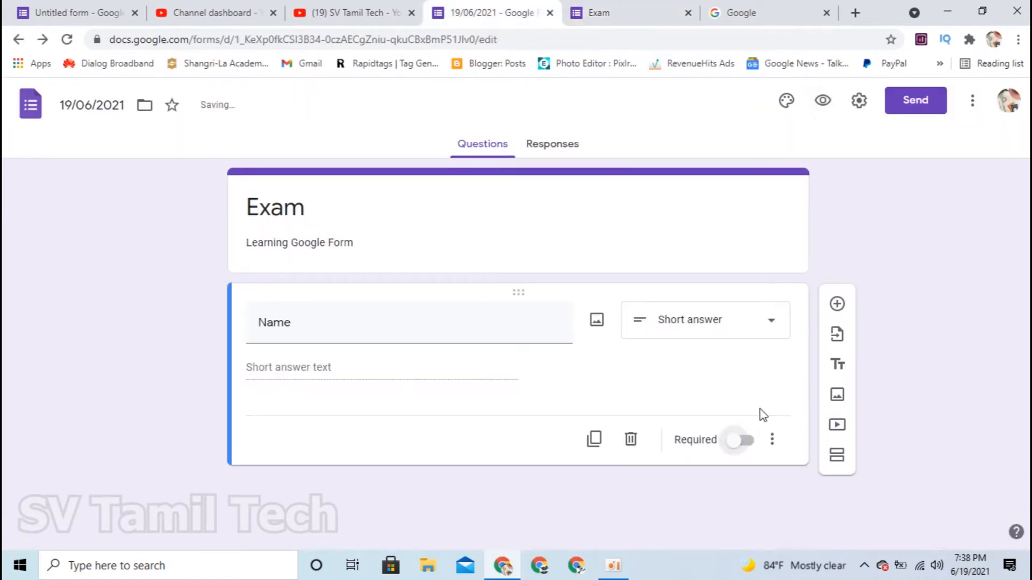
pyautogui.click(811, 114)
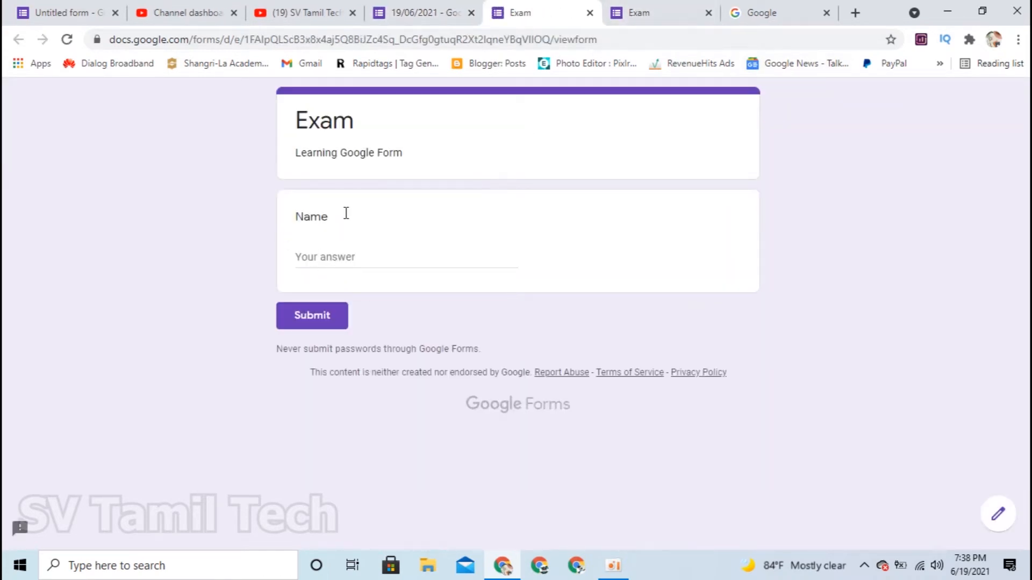
pyautogui.click(465, 7)
pyautogui.click(590, 12)
pyautogui.click(590, 14)
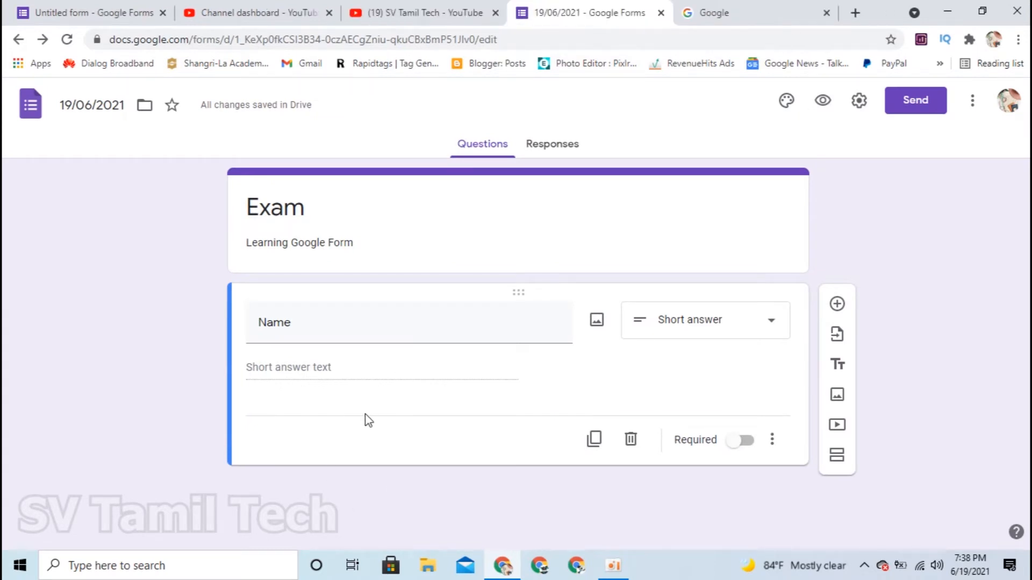
# - Make the Name question required again and view its additional options without choosing any
pyautogui.click(742, 442)
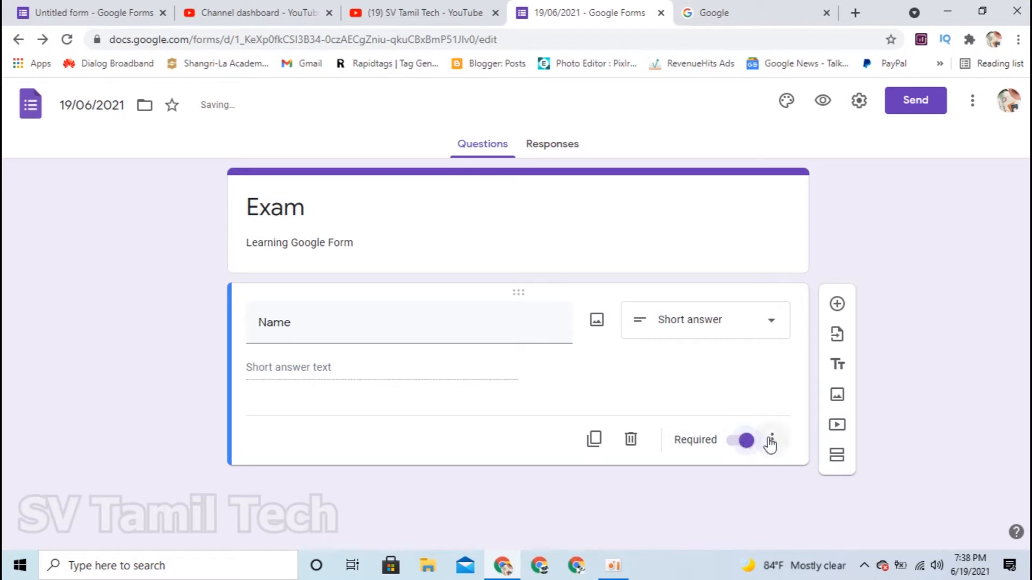
pyautogui.click(771, 441)
pyautogui.click(636, 376)
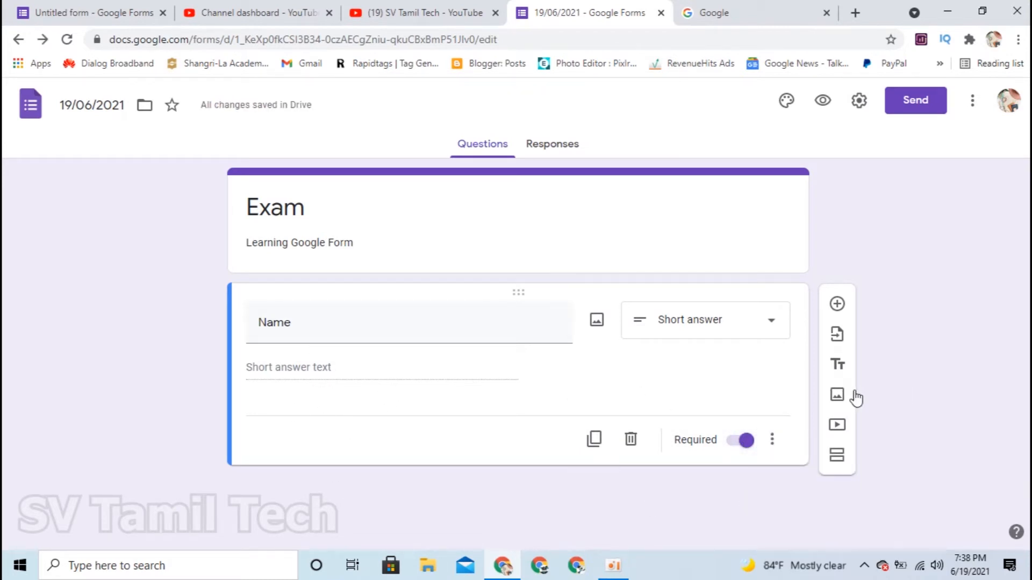
# - Add a question titled "Date" below the Name question, with the Date answer type, and make it required
pyautogui.click(837, 305)
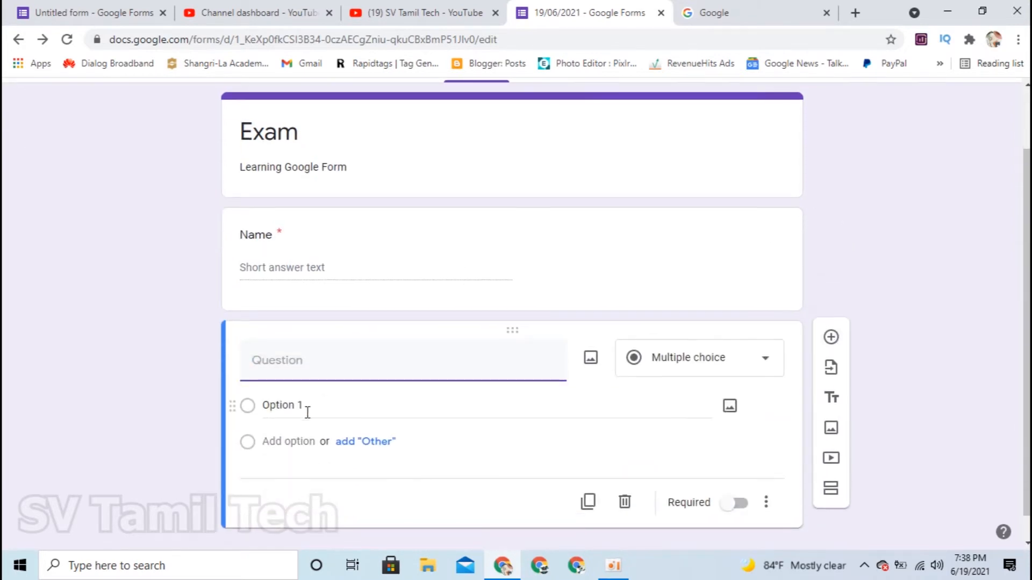
pyautogui.write('Date')
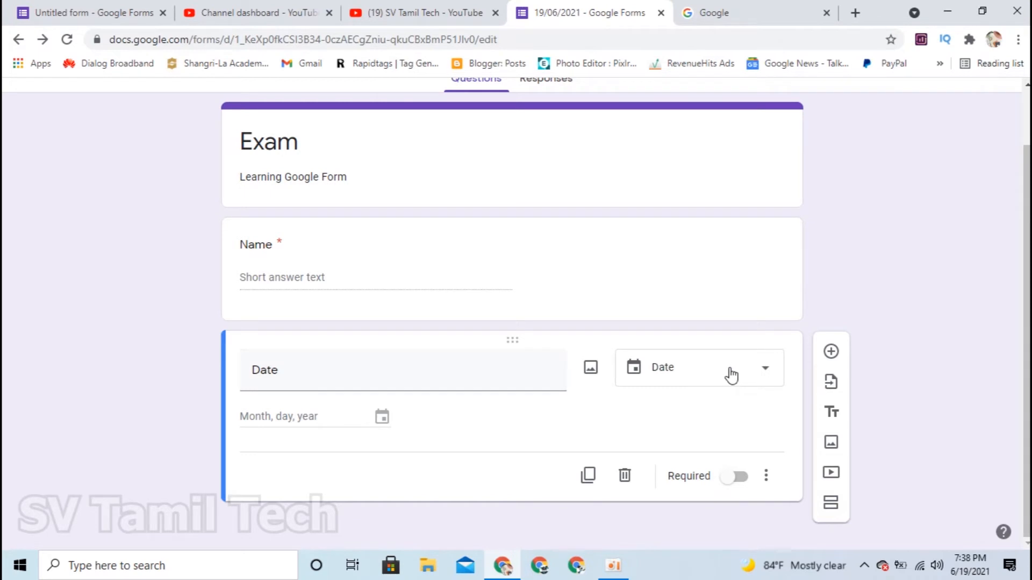
pyautogui.click(754, 378)
pyautogui.click(715, 114)
pyautogui.click(708, 371)
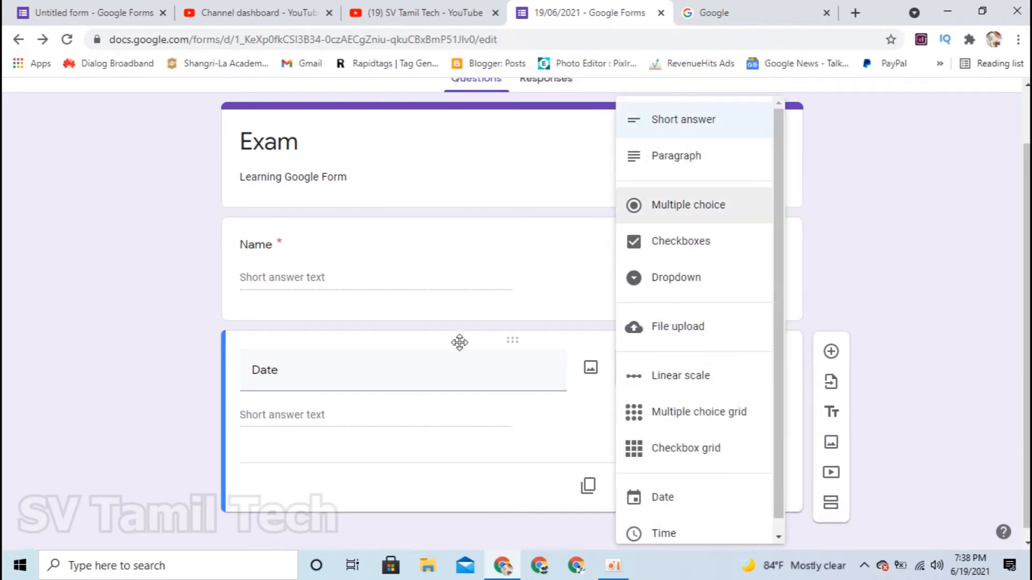
pyautogui.click(690, 505)
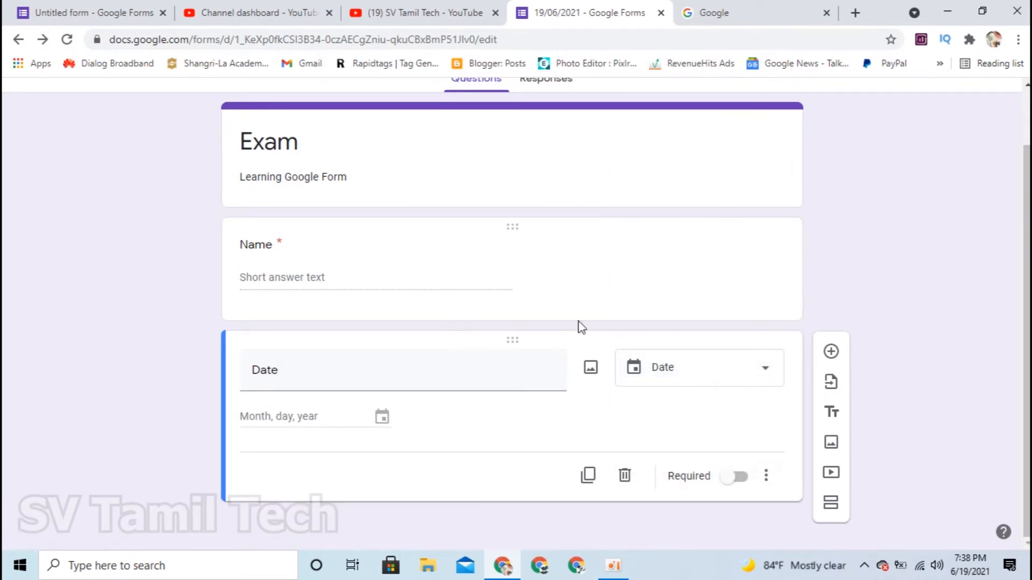
pyautogui.click(738, 477)
# - Add a multiple choice question titled "Review" below the Date question and set its first option to "5 star"
pyautogui.click(831, 352)
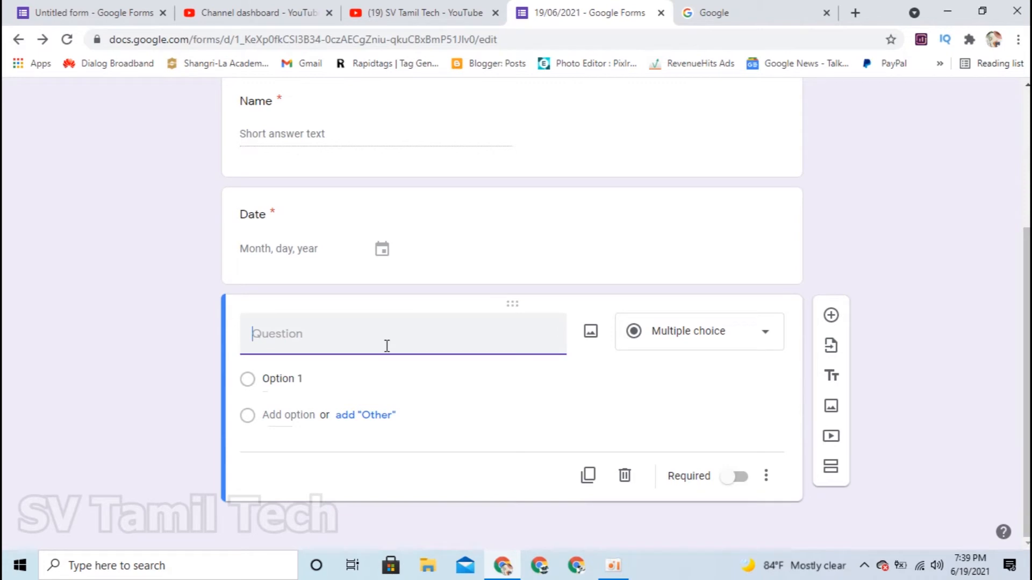
pyautogui.write('Review')
pyautogui.click(321, 400)
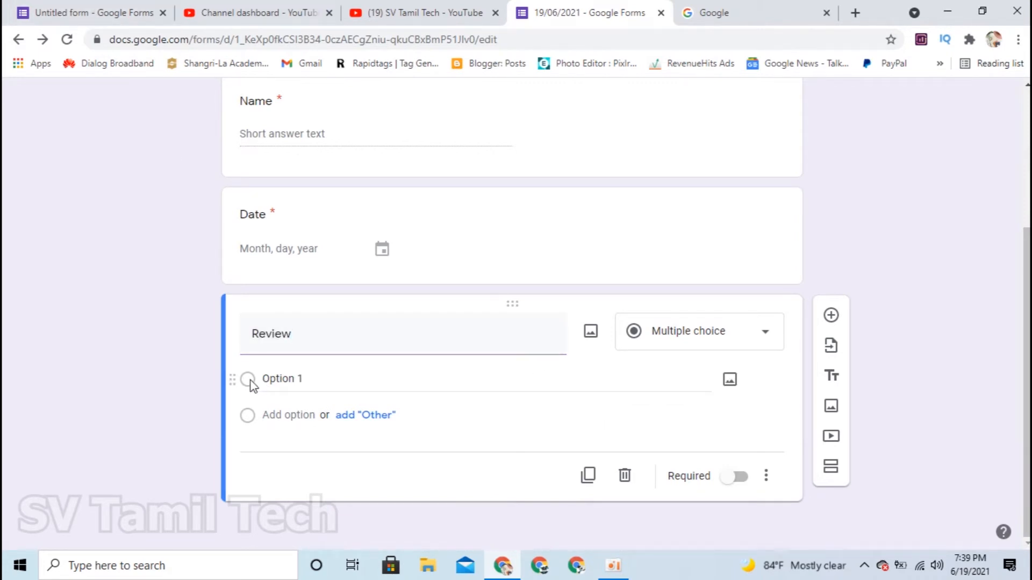
pyautogui.click(266, 382)
pyautogui.click(694, 340)
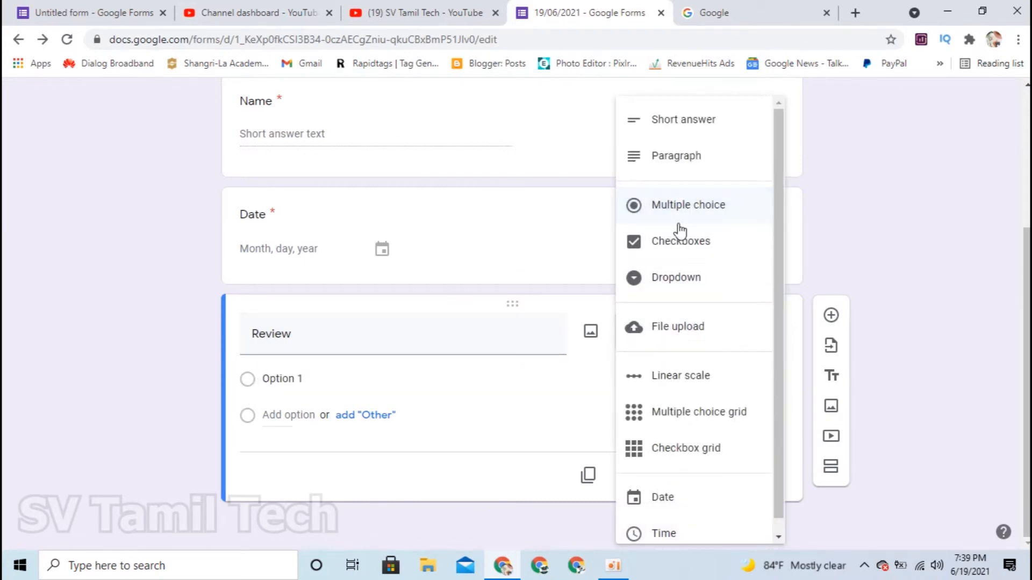
pyautogui.click(295, 378)
pyautogui.write('5 star')
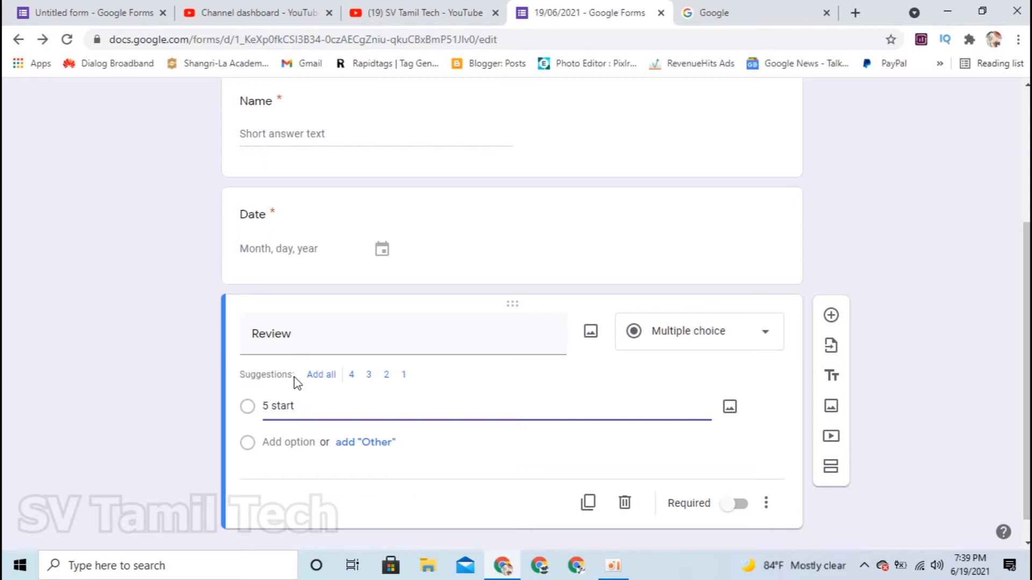
pyautogui.click(371, 486)
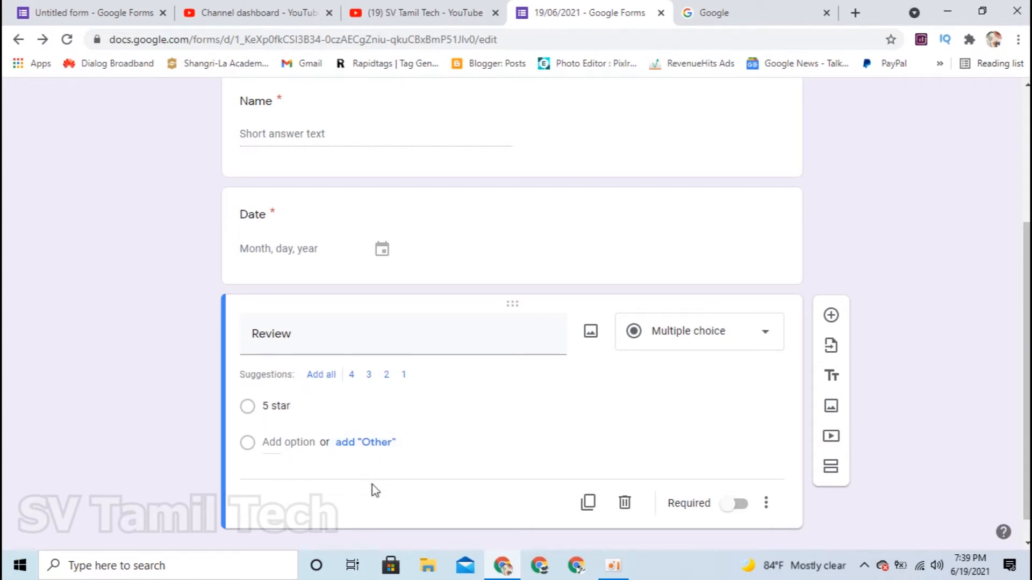
# - Add the options "4 Star", "3 Star", "2 Star" and "1 Star" to the Review question
pyautogui.click(278, 443)
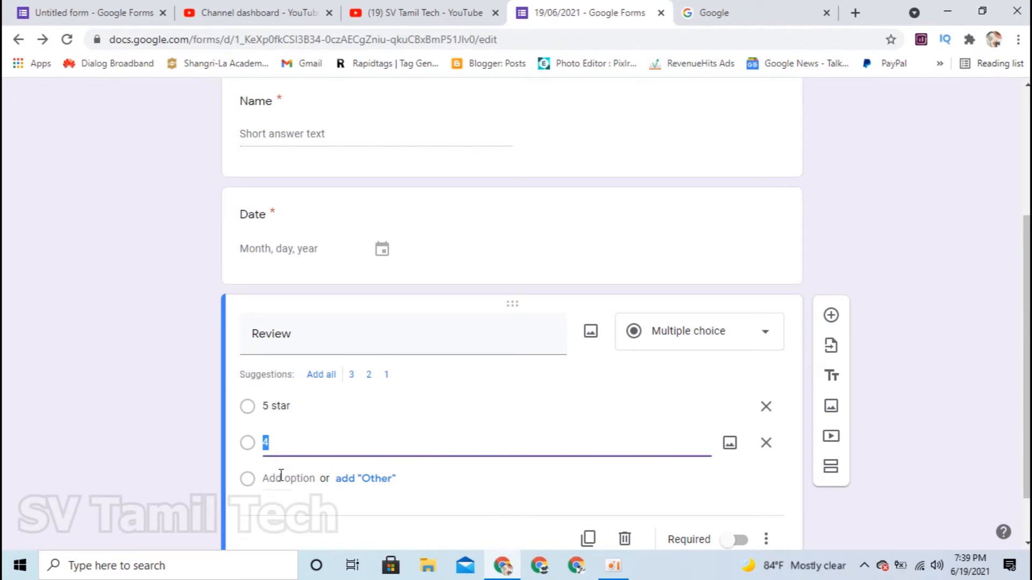
pyautogui.write('4 St')
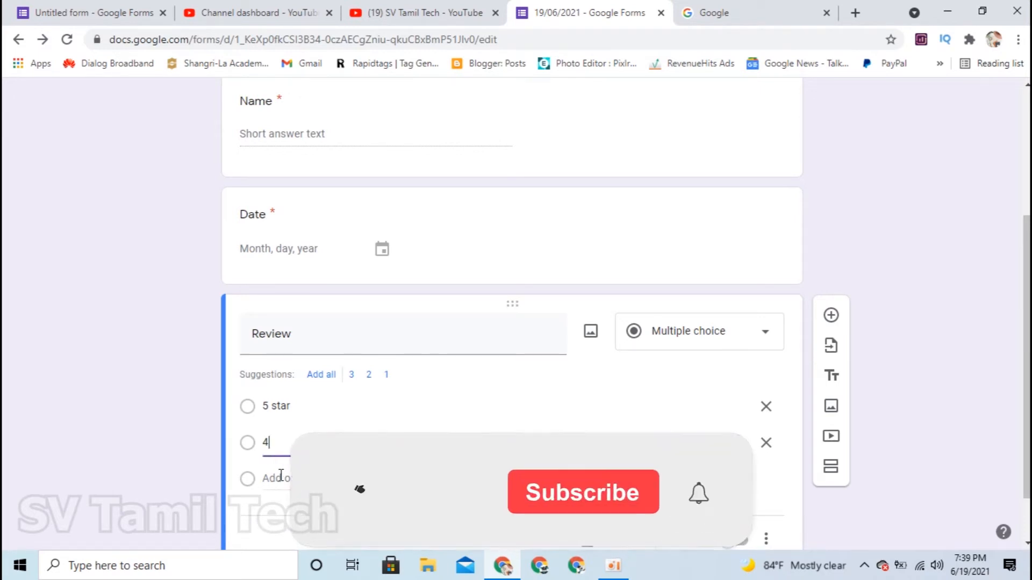
pyautogui.write('ar')
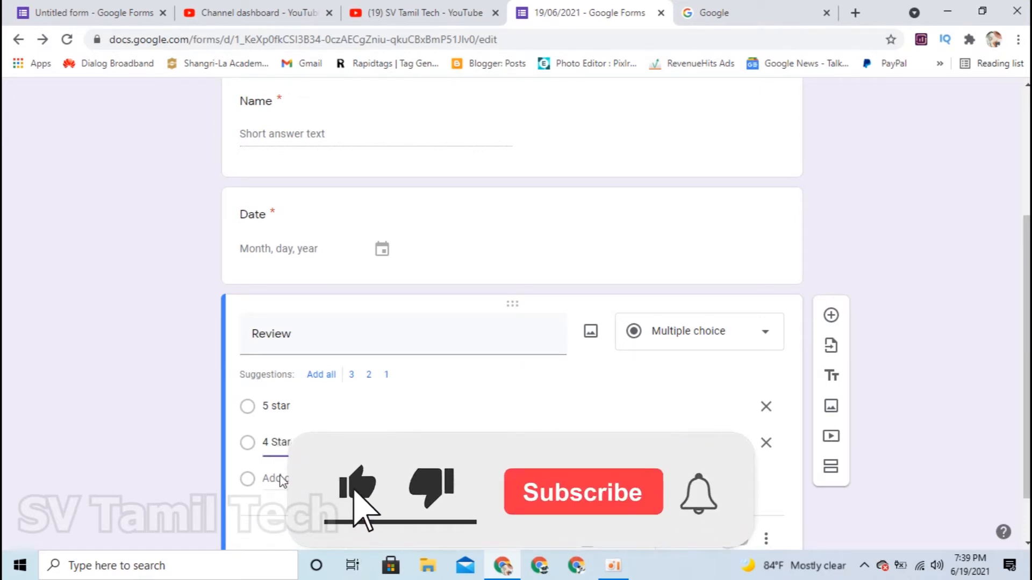
pyautogui.click(281, 476)
pyautogui.write('3')
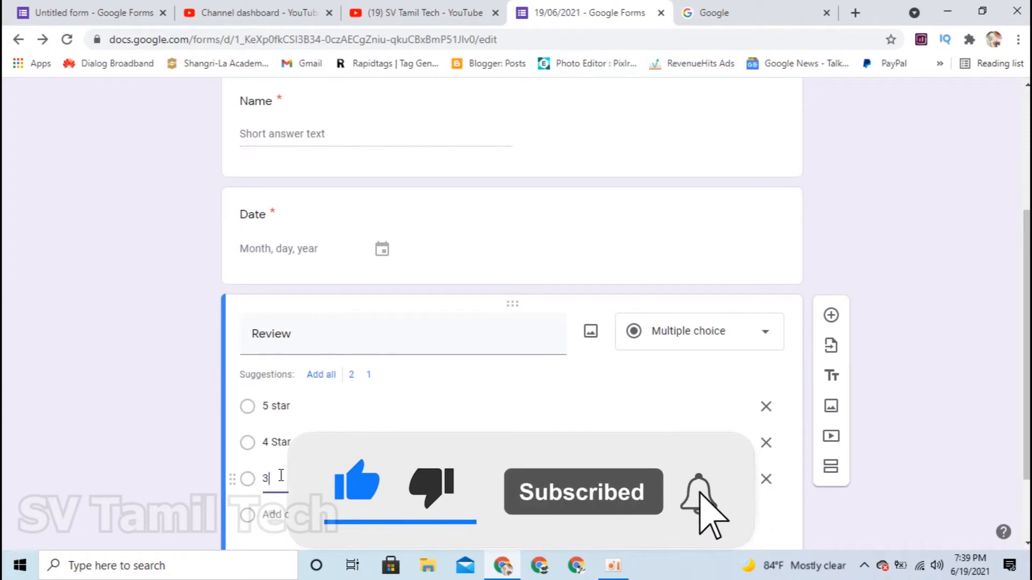
pyautogui.write(' Star')
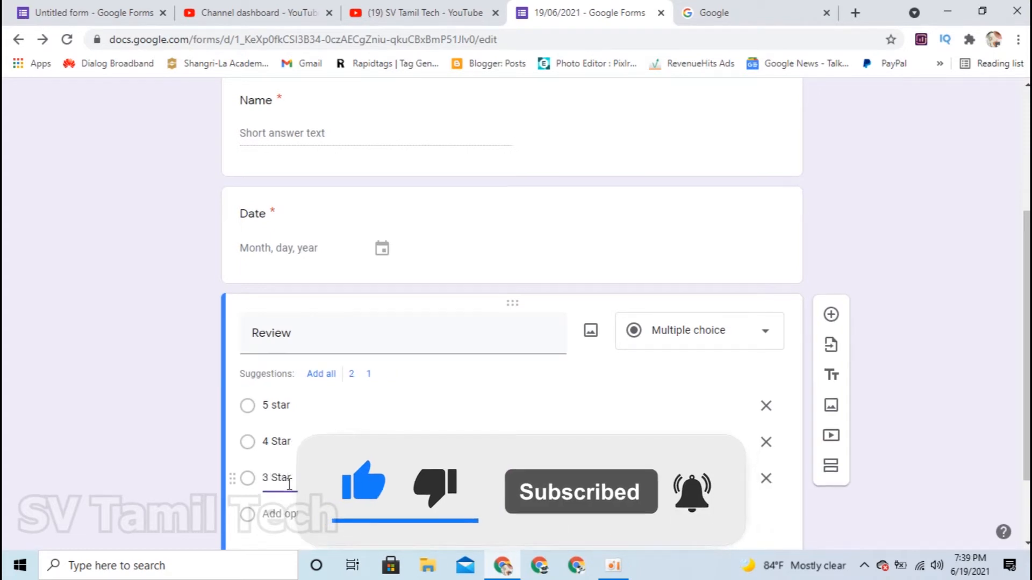
pyautogui.scroll(-1, 285, 462)
pyautogui.click(288, 440)
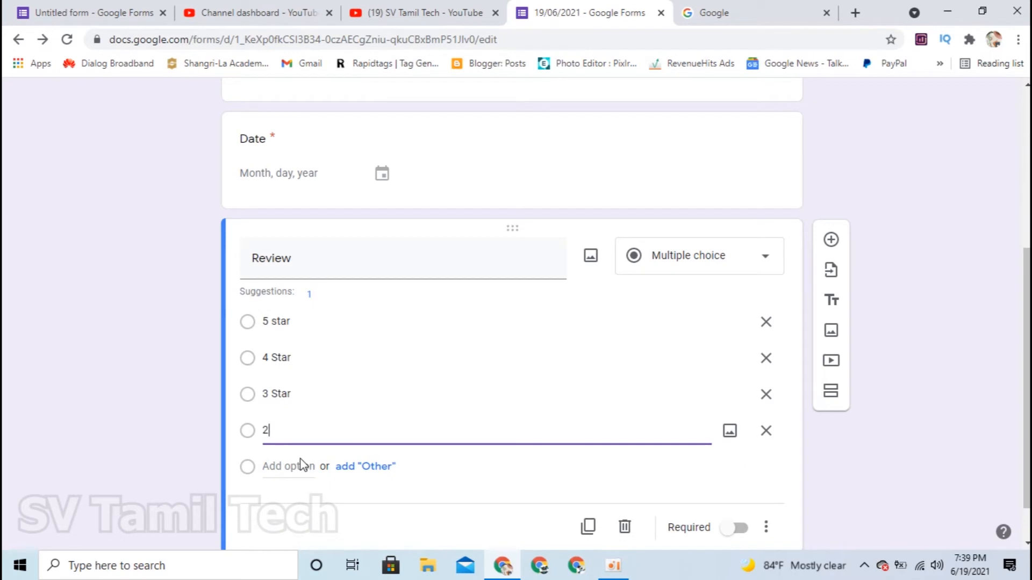
pyautogui.click(309, 294)
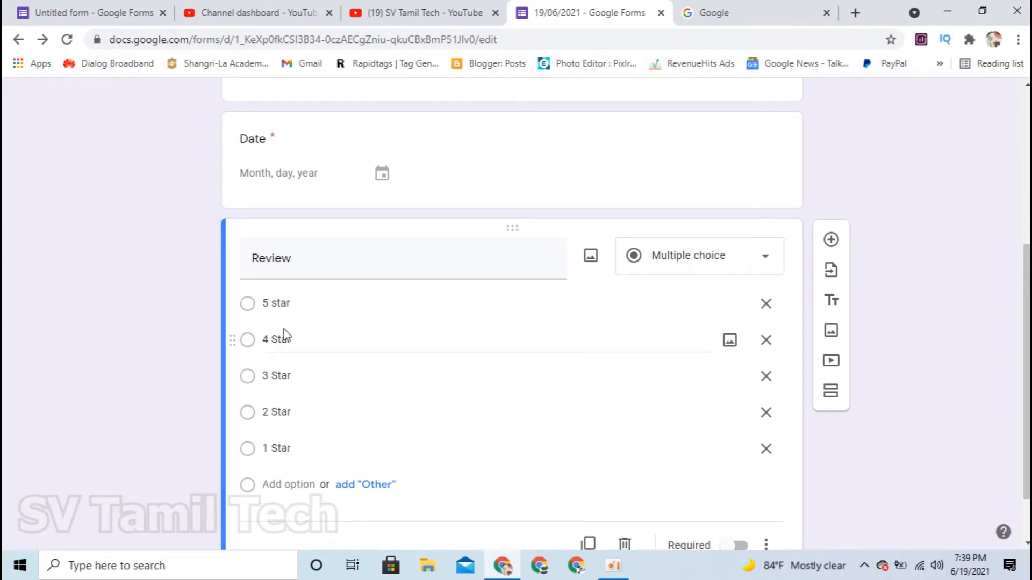
# - Make the Review question required and view its additional options without choosing any
pyautogui.scroll(-1, 699, 456)
pyautogui.click(735, 477)
pyautogui.click(767, 477)
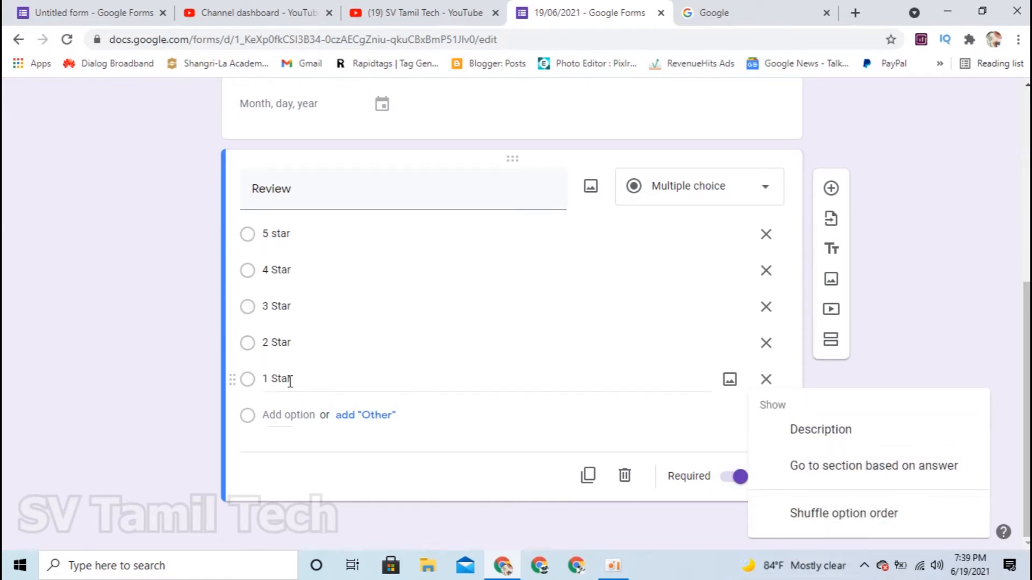
pyautogui.click(503, 448)
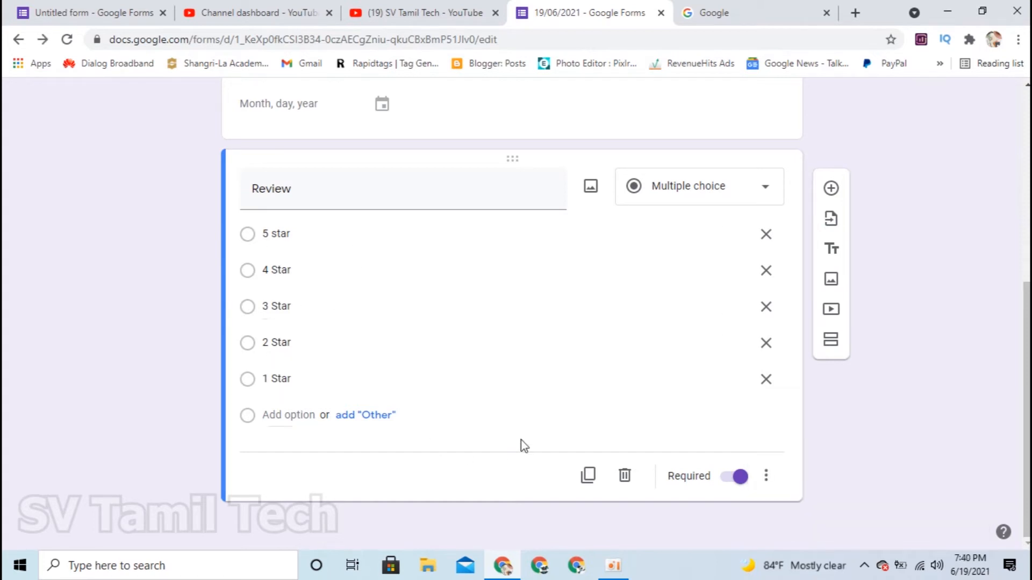
# - Preview the form and try several of the Review question's star options, ending on "4 Star"
pyautogui.scroll(6, 467, 240)
pyautogui.scroll(-6, 454, 337)
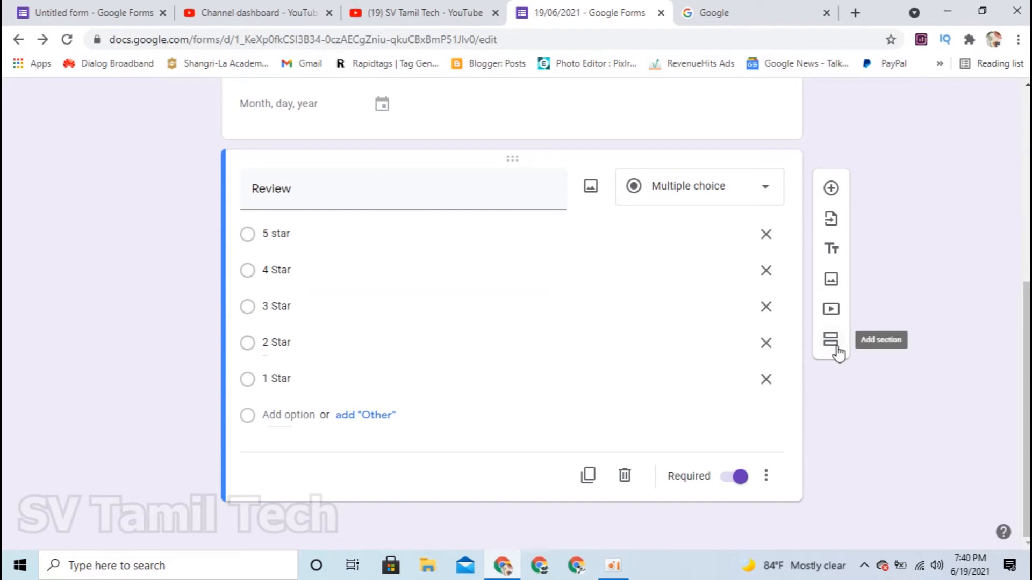
pyautogui.scroll(6, 564, 189)
pyautogui.scroll(-1, 734, 476)
pyautogui.scroll(1, 713, 283)
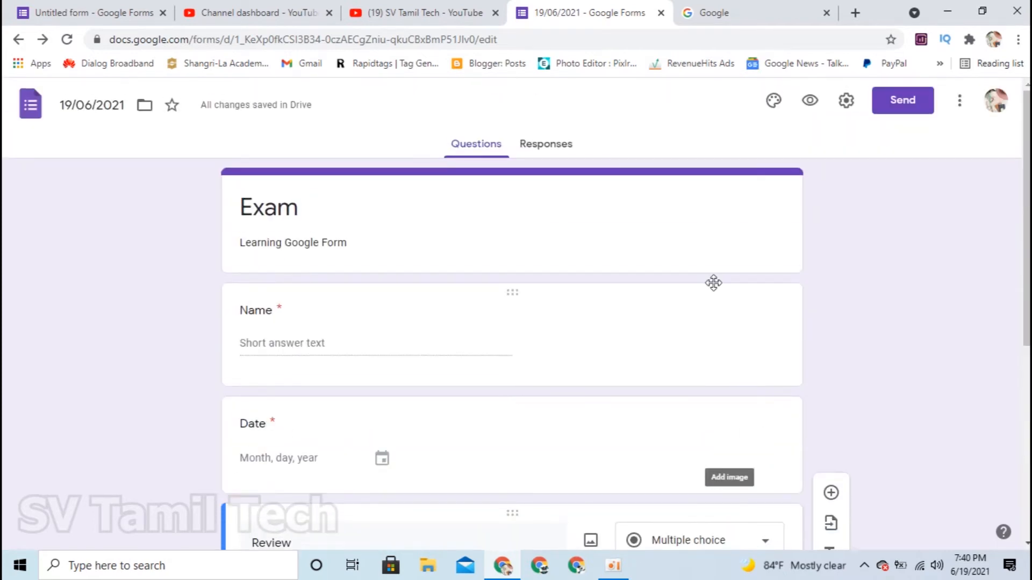
pyautogui.click(809, 101)
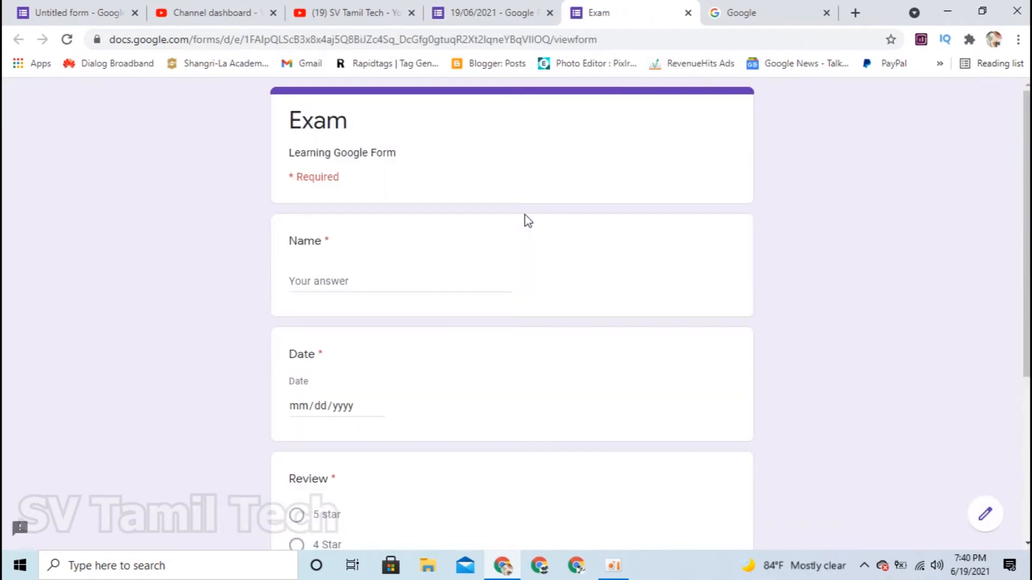
pyautogui.scroll(-5, 529, 221)
pyautogui.click(296, 251)
pyautogui.click(296, 281)
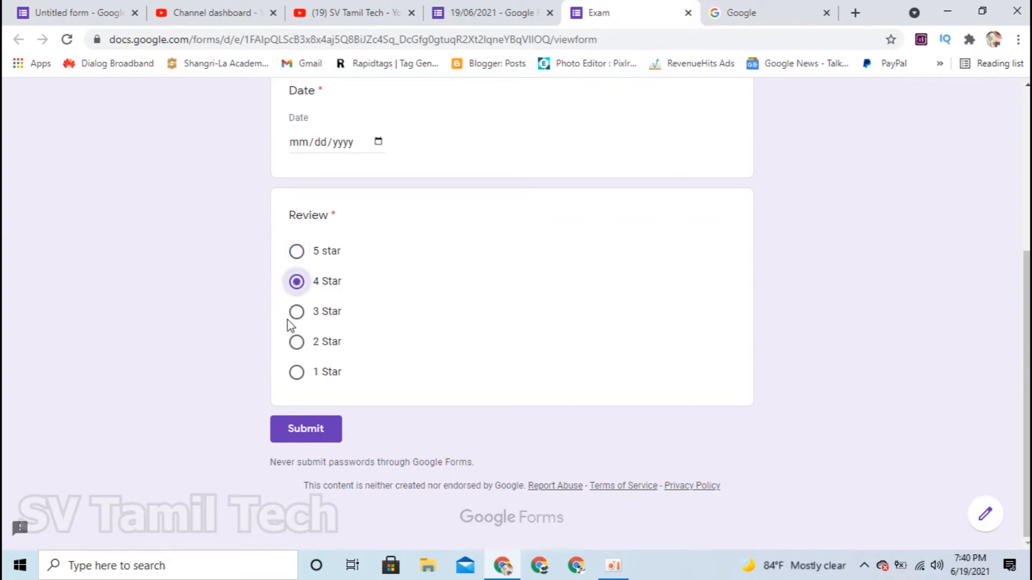
pyautogui.click(297, 342)
pyautogui.click(297, 312)
pyautogui.click(296, 281)
# - Open the Date question's calendar in the preview, dismiss it without picking a date, and look over the form
pyautogui.scroll(3, 417, 309)
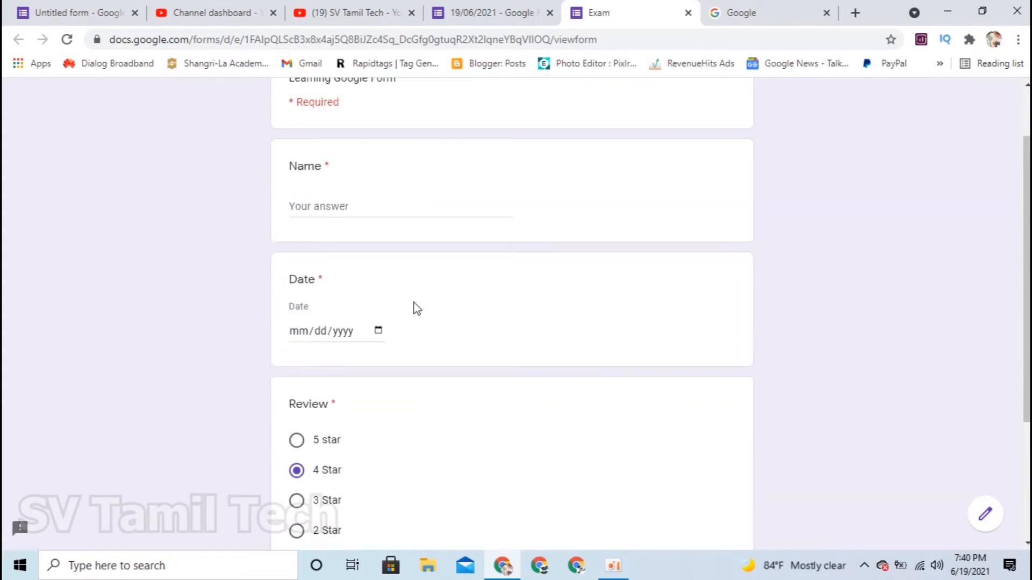
pyautogui.scroll(2, 417, 309)
pyautogui.click(378, 406)
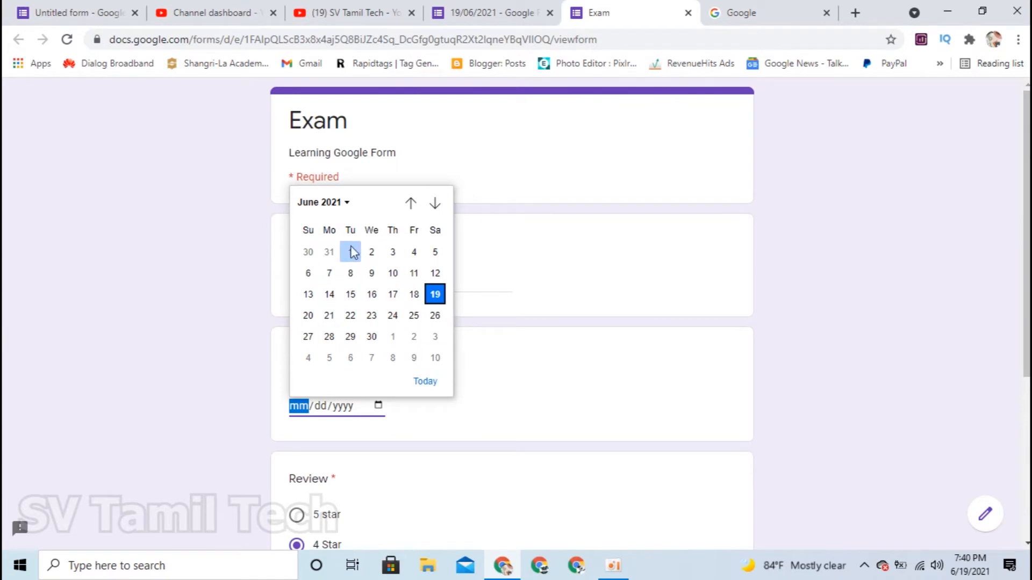
pyautogui.click(445, 408)
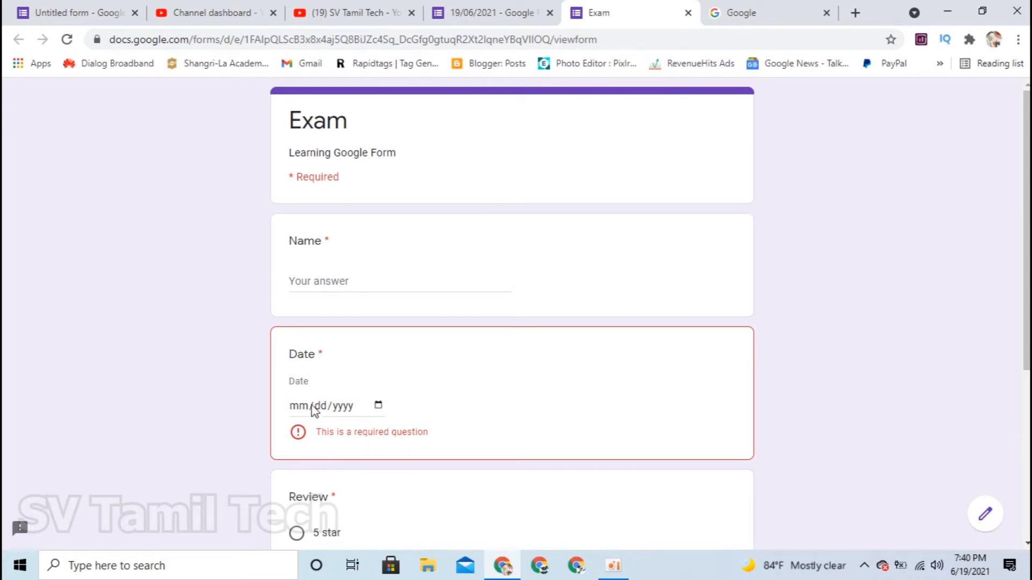
pyautogui.scroll(-4, 297, 452)
pyautogui.scroll(4, 322, 419)
# - Return to the form editor, view the form's responses and go back to its questions
pyautogui.click(486, 13)
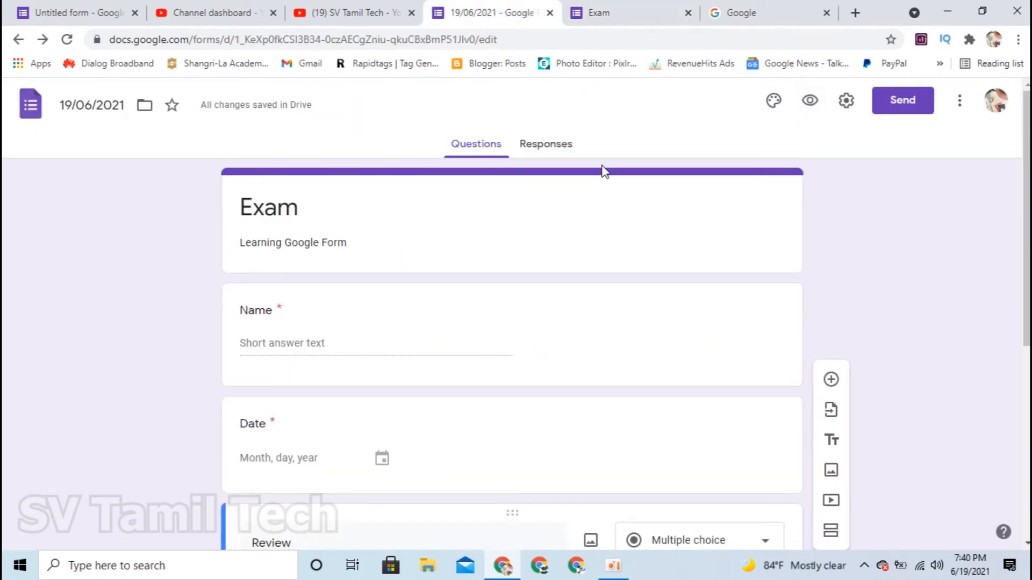
pyautogui.click(540, 149)
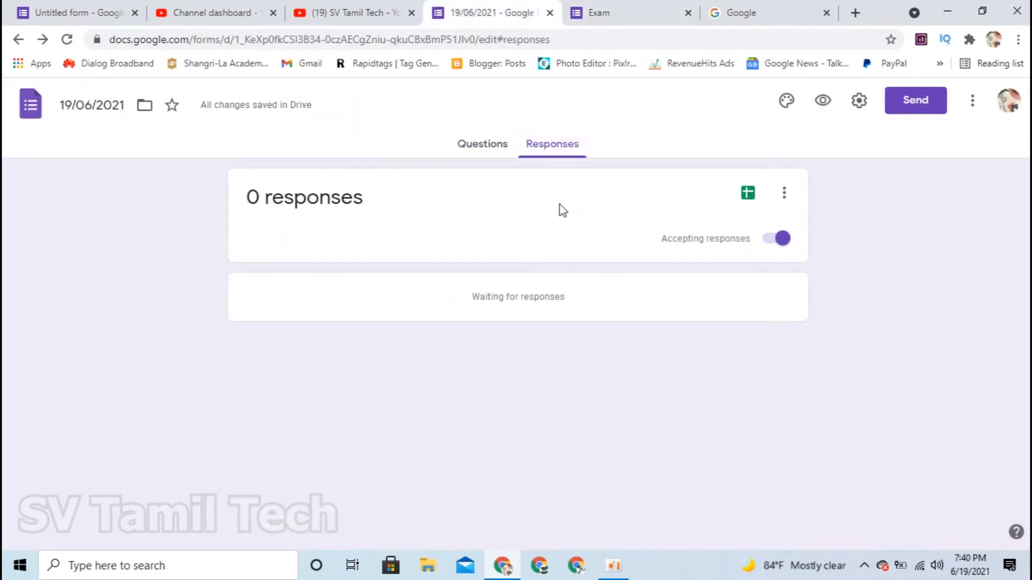
pyautogui.click(474, 149)
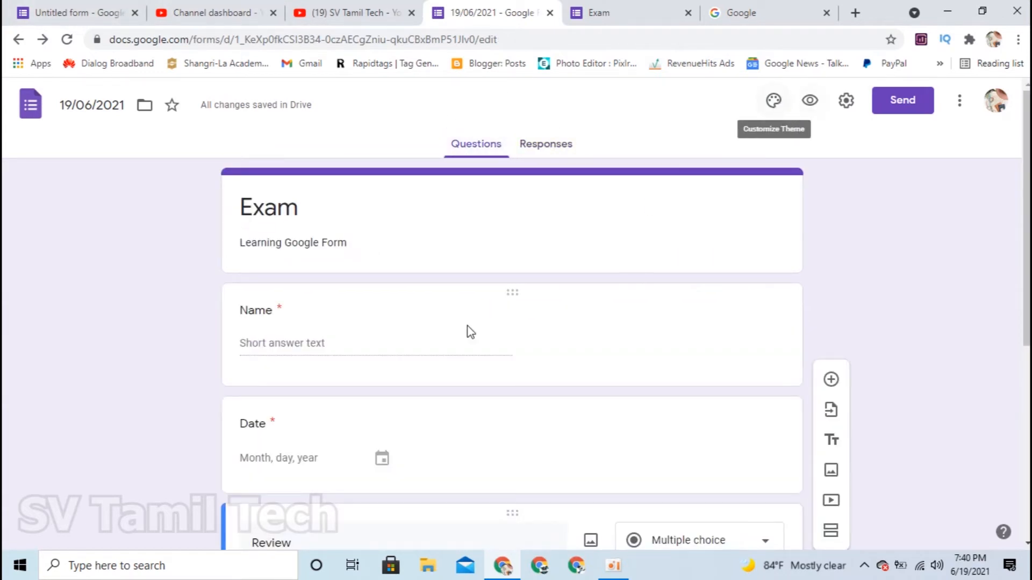
# - Set the form's theme color to teal
pyautogui.click(775, 102)
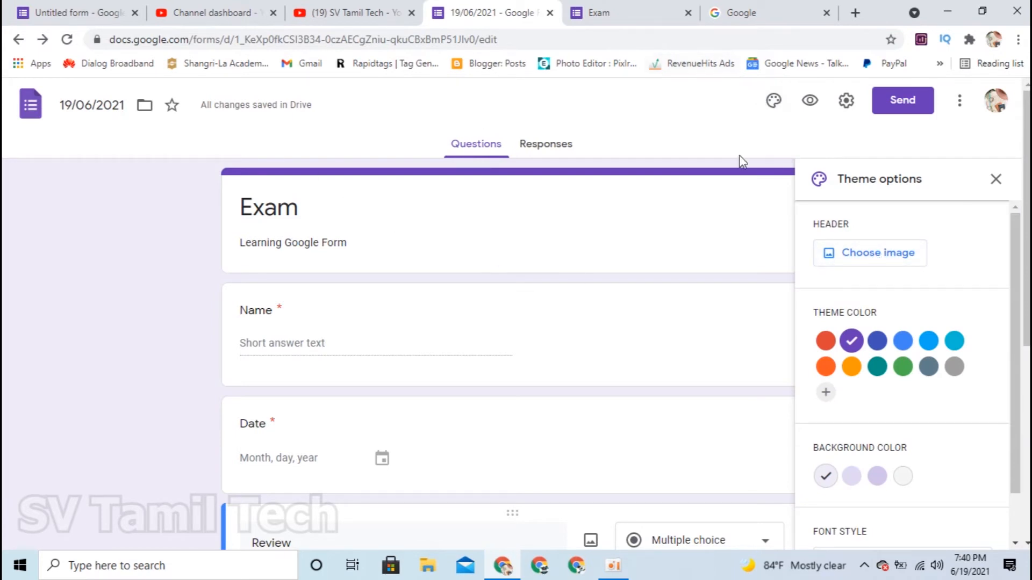
pyautogui.click(903, 366)
pyautogui.click(878, 366)
pyautogui.scroll(-1, 855, 370)
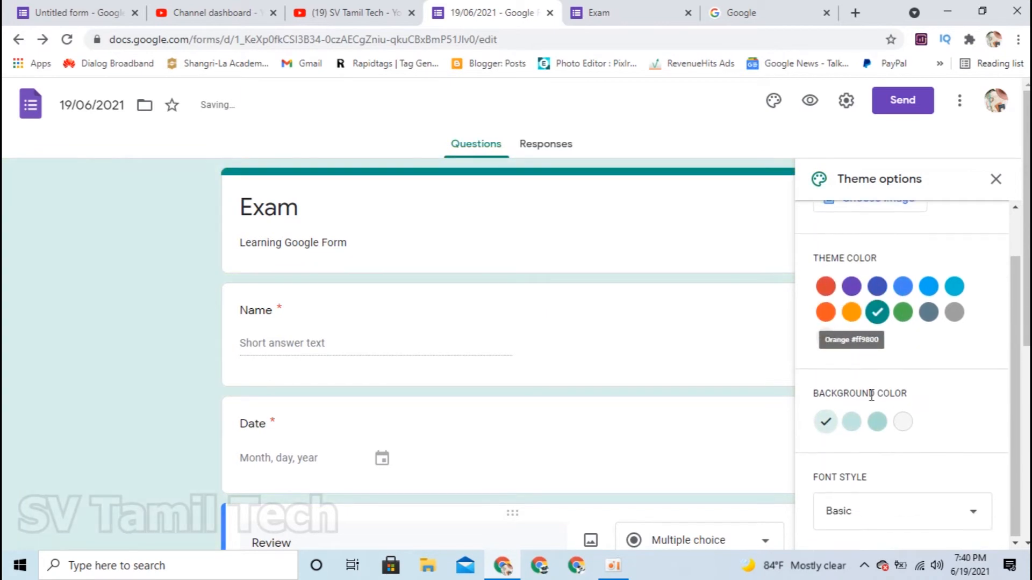
pyautogui.scroll(1, 917, 422)
# - View the header banner of the other form, "Untitled form", and return to the 19/06/2021 form
pyautogui.click(81, 13)
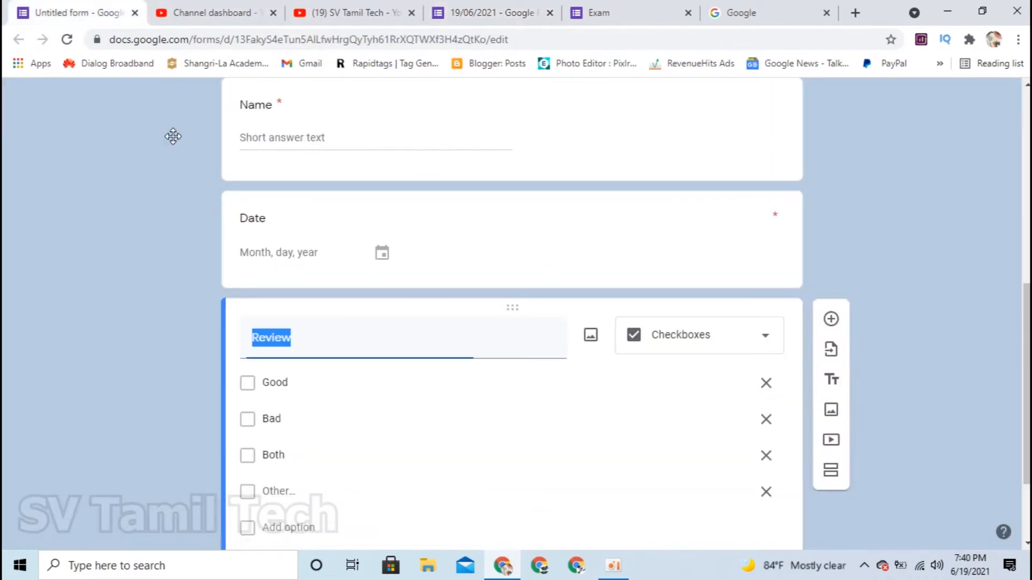
pyautogui.scroll(10, 173, 134)
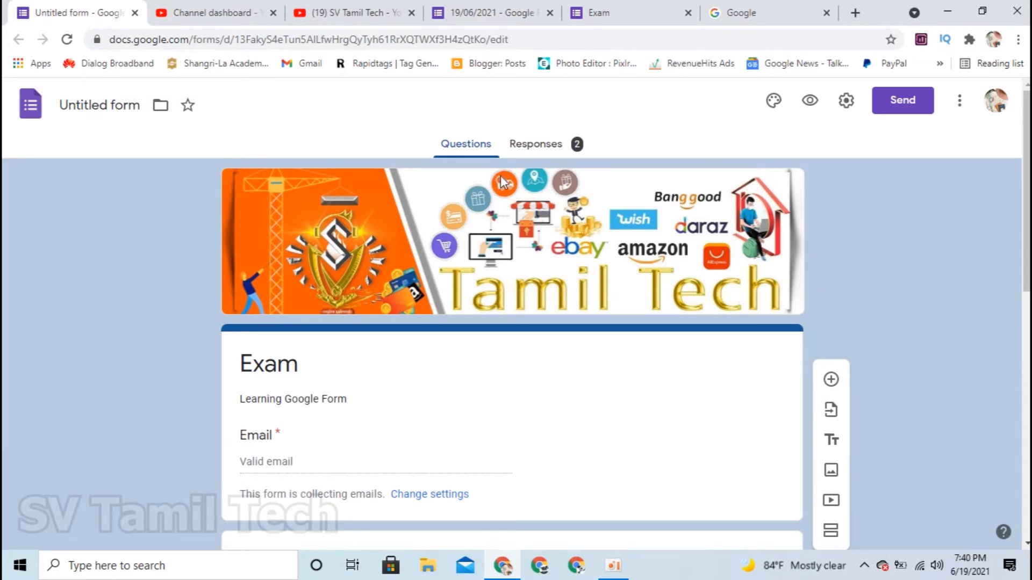
pyautogui.click(591, 13)
pyautogui.click(516, 12)
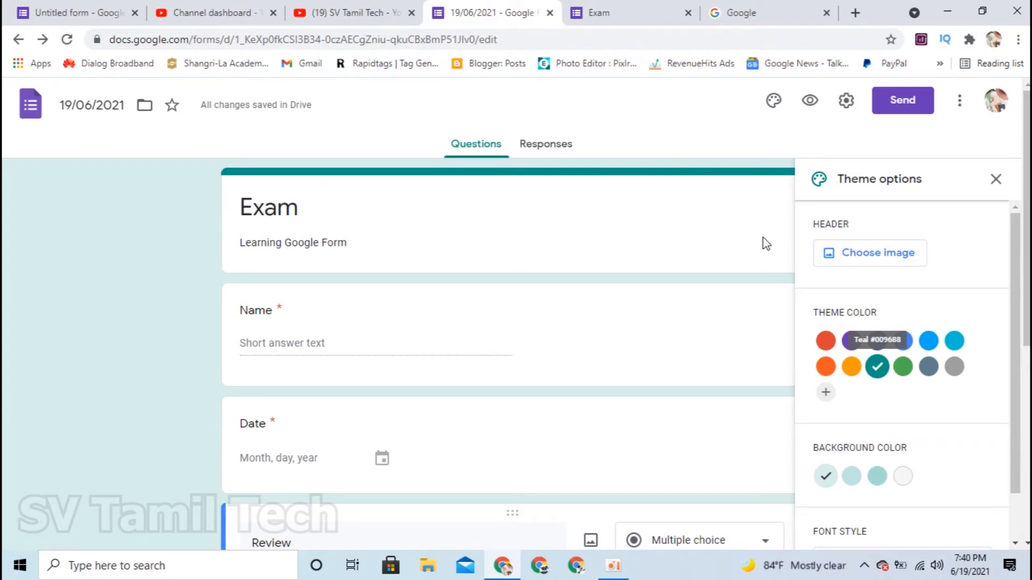
# - Browse the Work and School header images without choosing one, and close the image picker and theme options
pyautogui.click(870, 261)
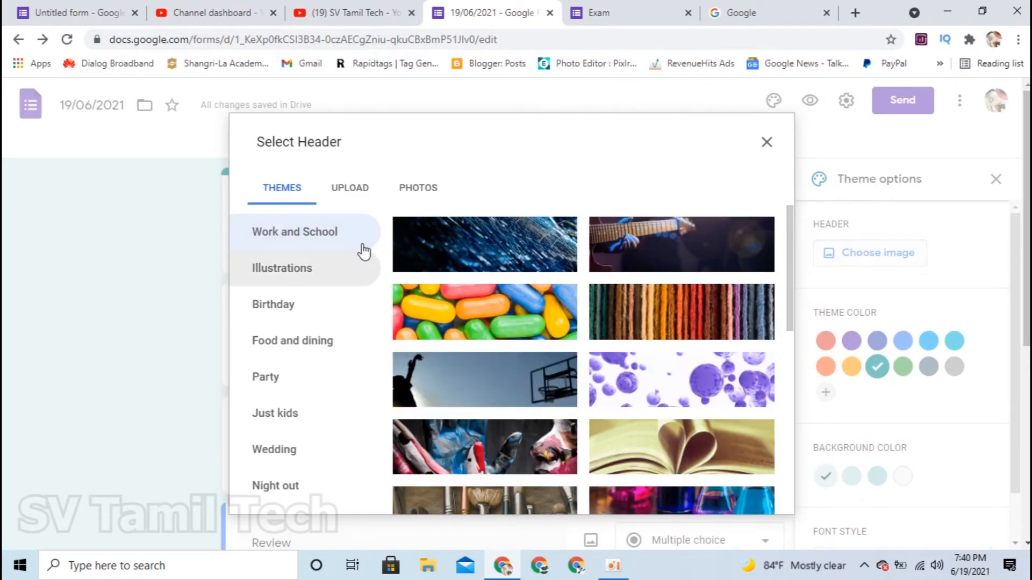
pyautogui.scroll(-15, 546, 230)
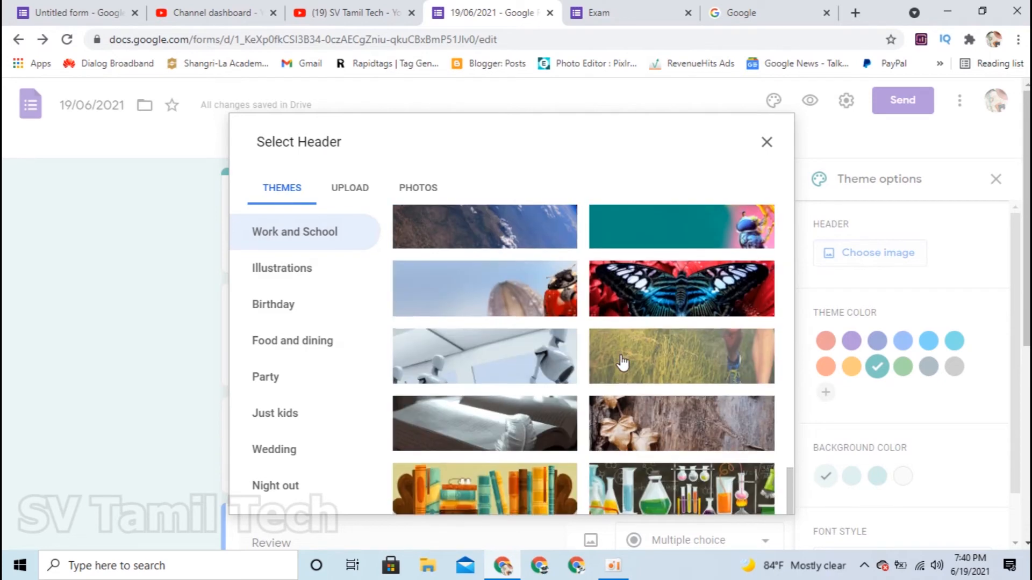
pyautogui.click(767, 142)
pyautogui.click(773, 100)
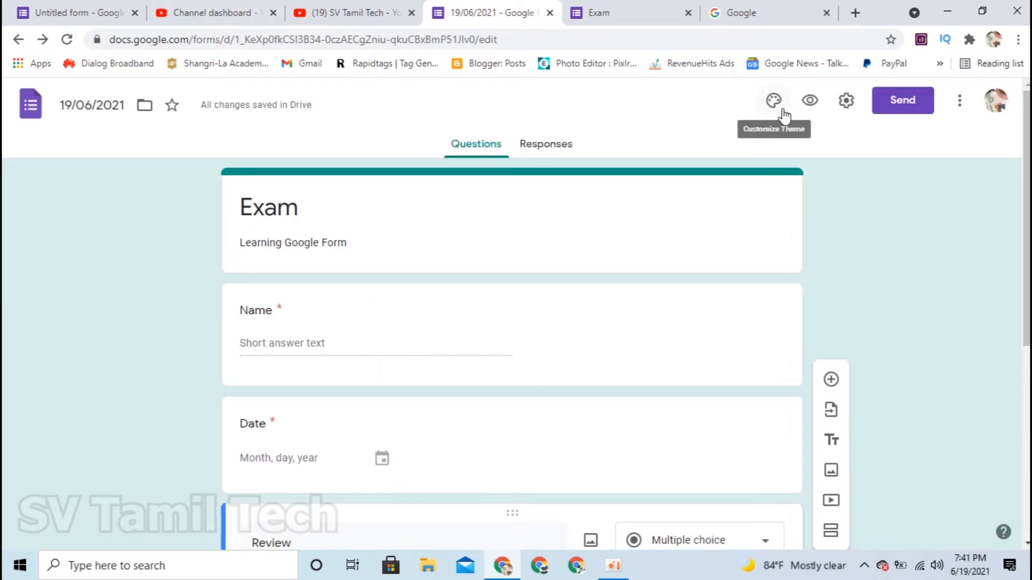
# - In the form settings, enable email collection with response receipts if the respondent requests them, and limit respondents to 1 response
pyautogui.click(847, 102)
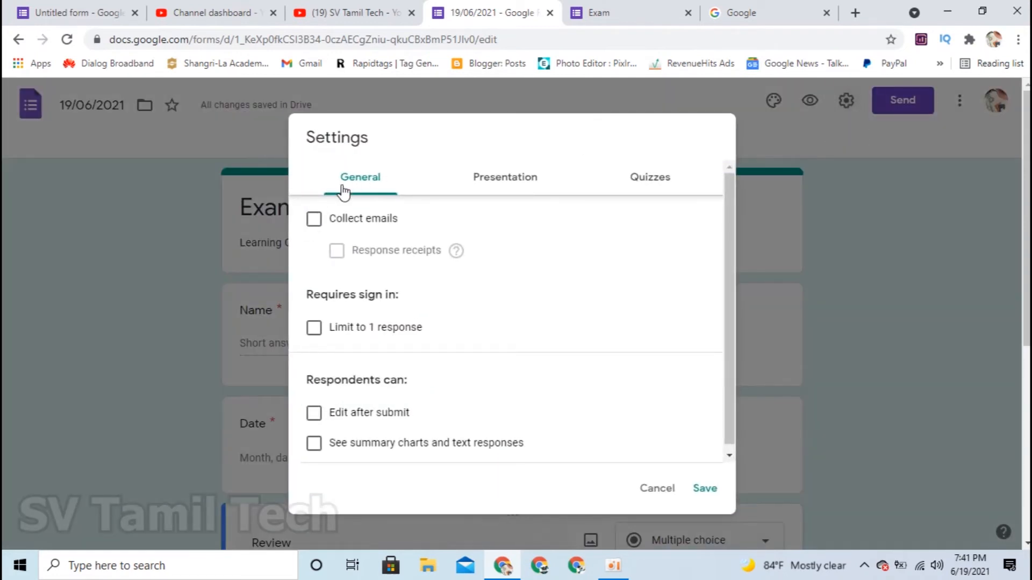
pyautogui.click(313, 219)
pyautogui.click(337, 251)
pyautogui.scroll(-1, 517, 264)
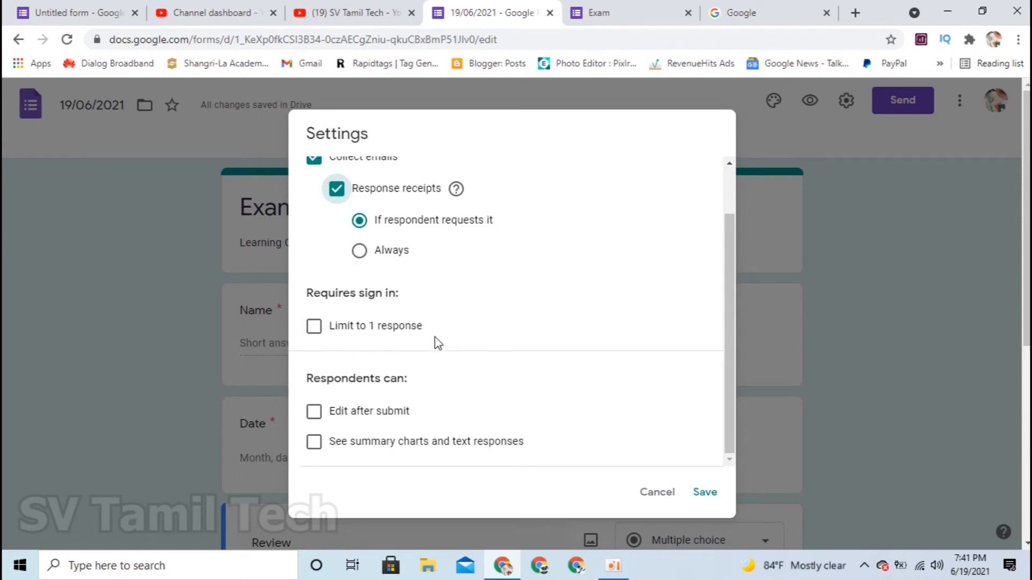
pyautogui.click(322, 330)
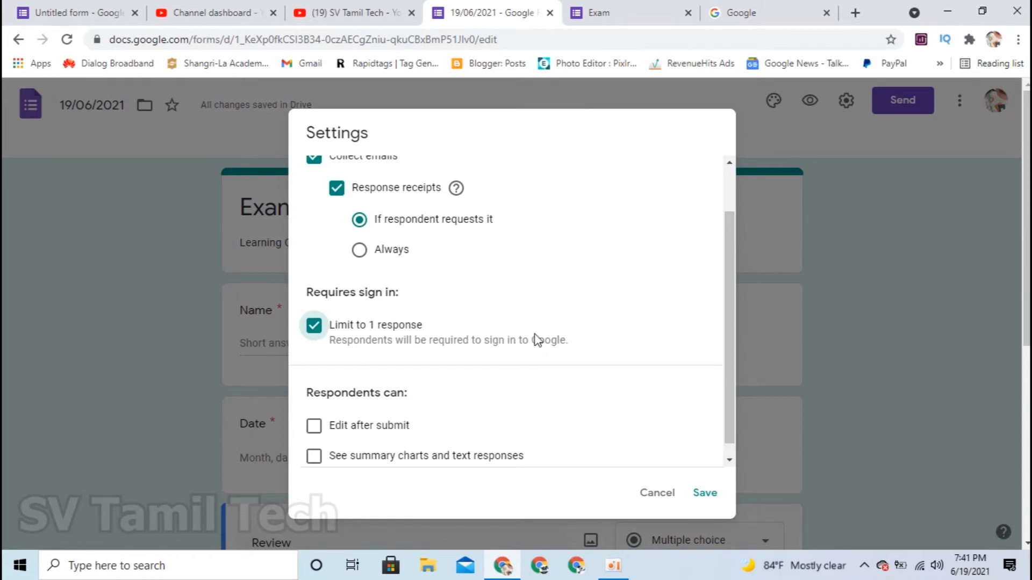
pyautogui.scroll(-1, 536, 353)
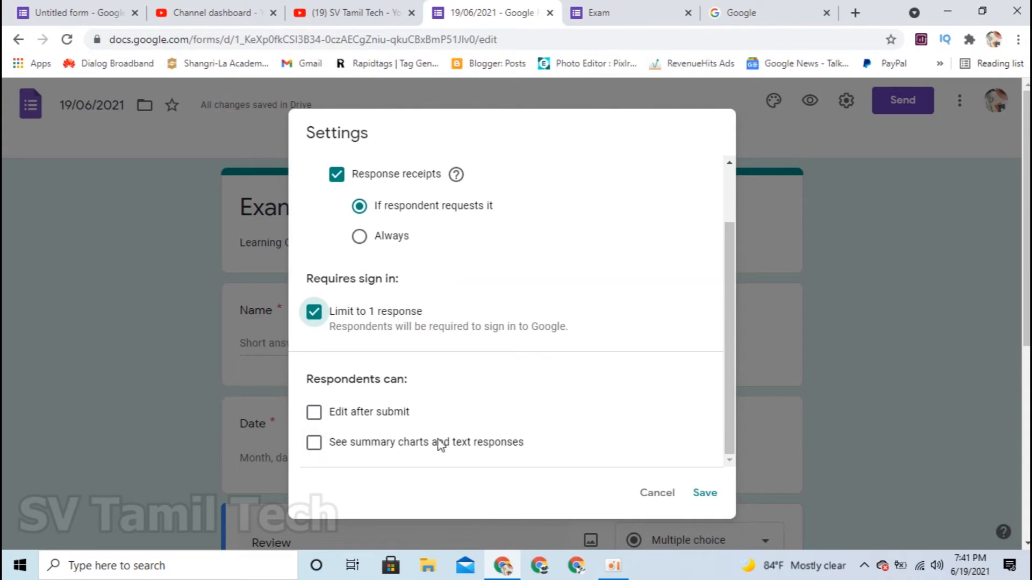
pyautogui.scroll(2, 444, 338)
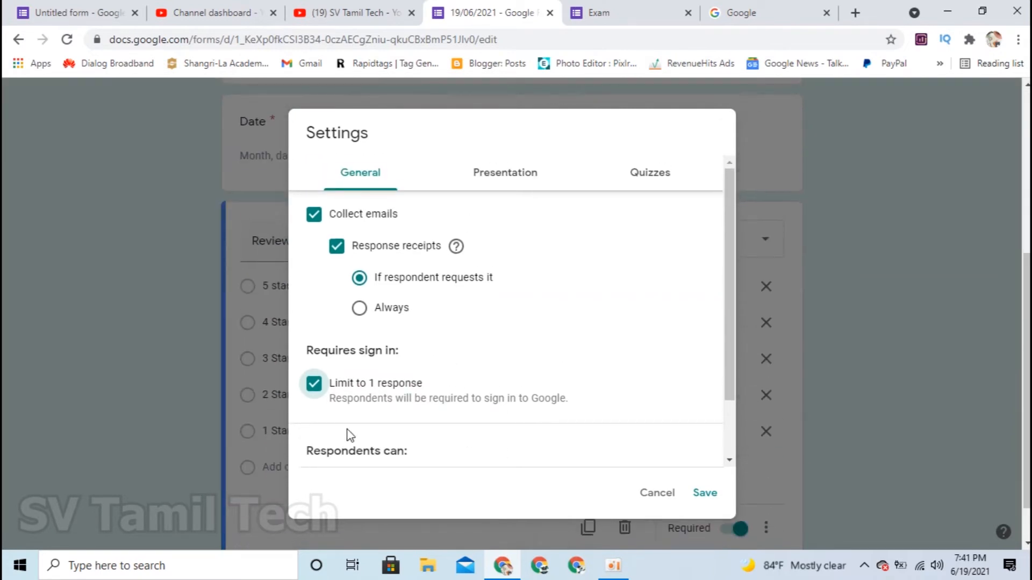
pyautogui.scroll(-2, 451, 388)
pyautogui.scroll(2, 462, 322)
# - Make the form a quiz with grades released immediately after each submission, and save the form settings
pyautogui.click(484, 173)
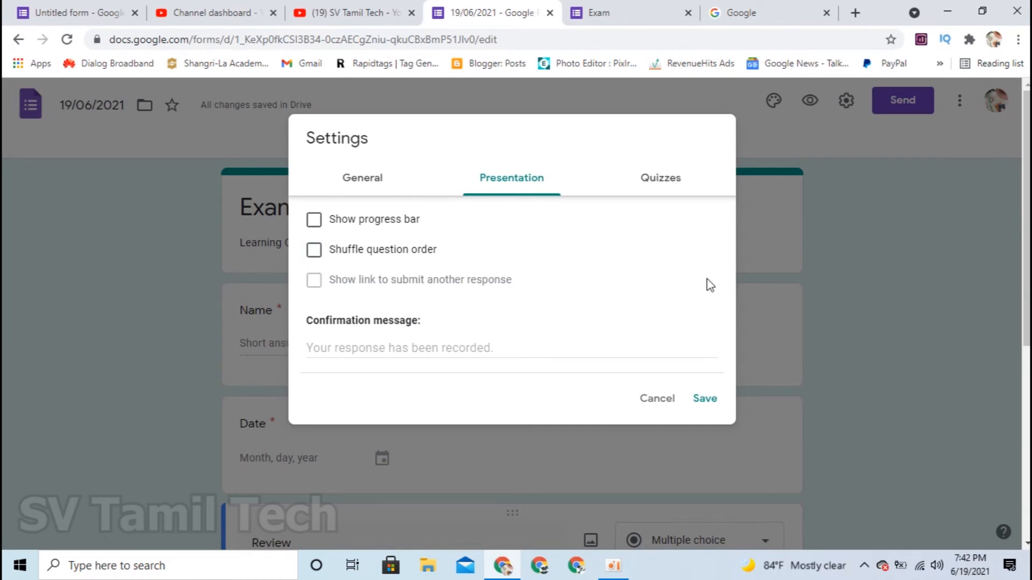
pyautogui.click(664, 183)
pyautogui.click(361, 223)
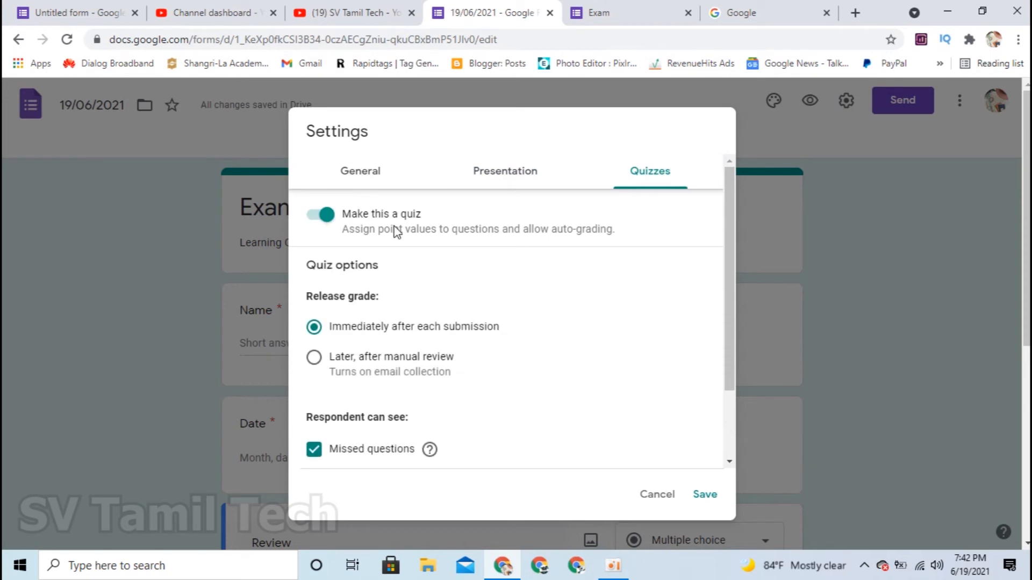
pyautogui.scroll(-2, 387, 299)
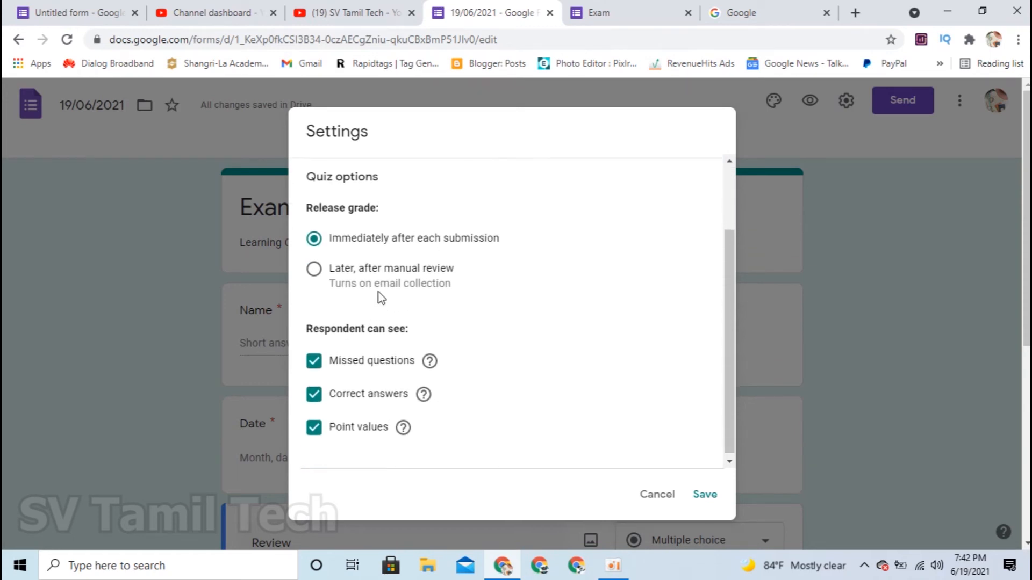
pyautogui.scroll(2, 371, 309)
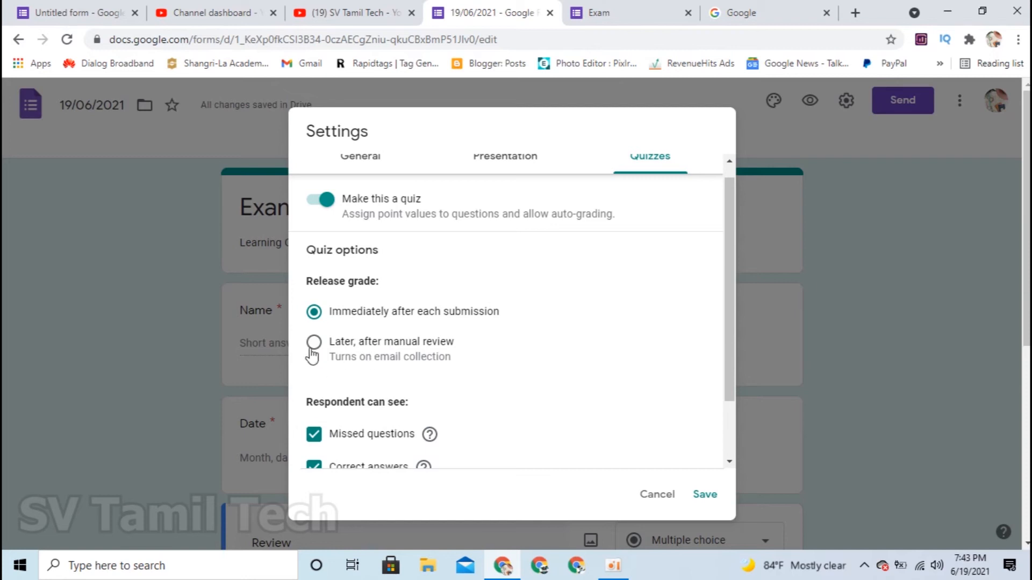
pyautogui.scroll(-2, 349, 339)
pyautogui.scroll(2, 352, 336)
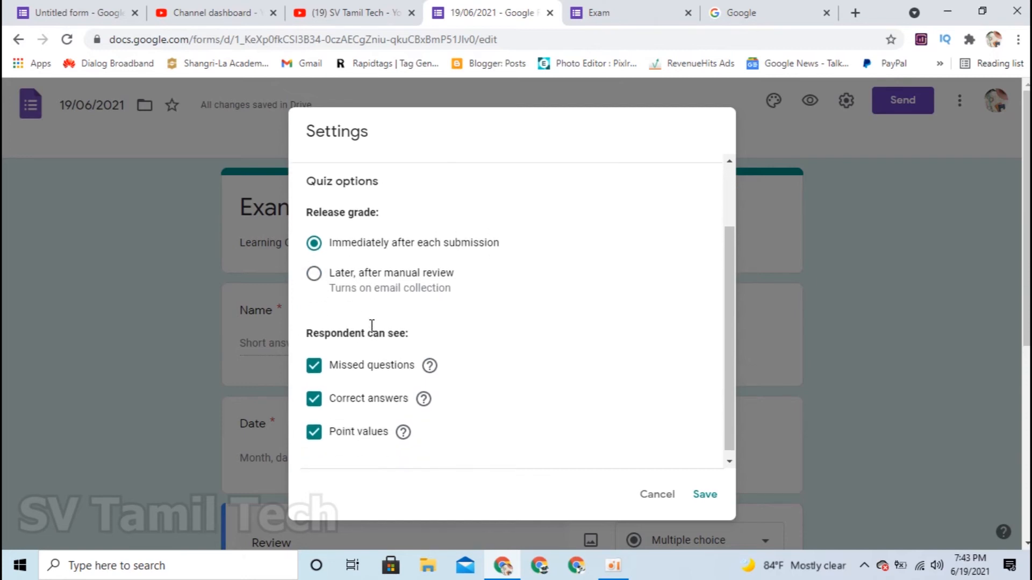
pyautogui.click(705, 494)
# - Open the answer key of the Review question
pyautogui.scroll(-3, 338, 465)
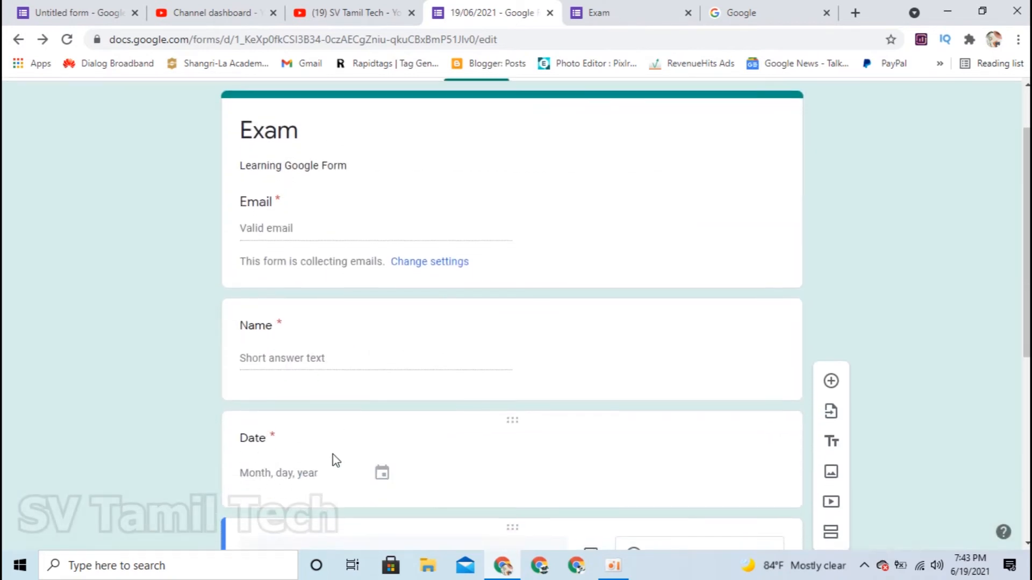
pyautogui.scroll(-5, 322, 414)
pyautogui.scroll(4, 301, 301)
pyautogui.scroll(-4, 360, 380)
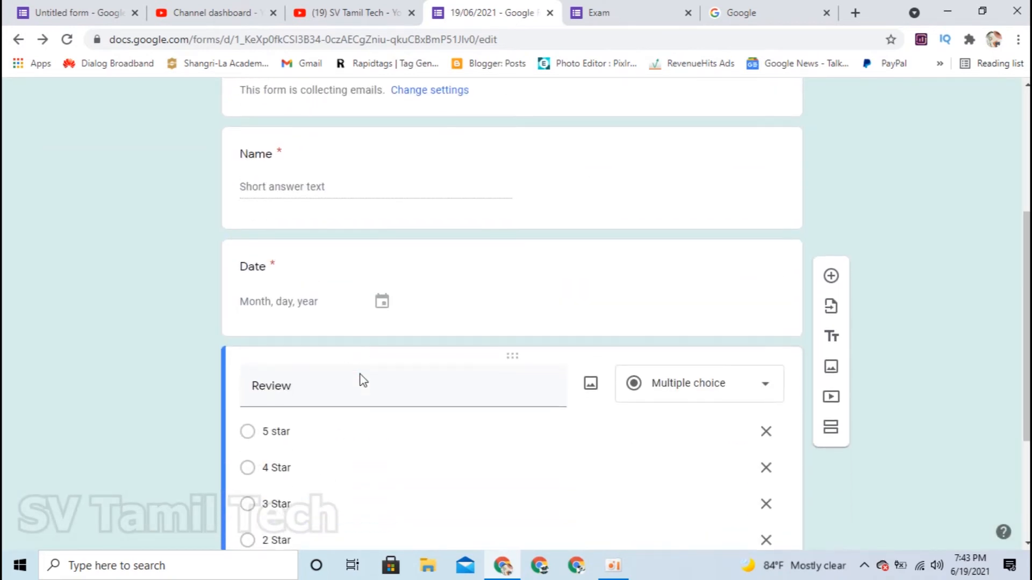
pyautogui.click(461, 307)
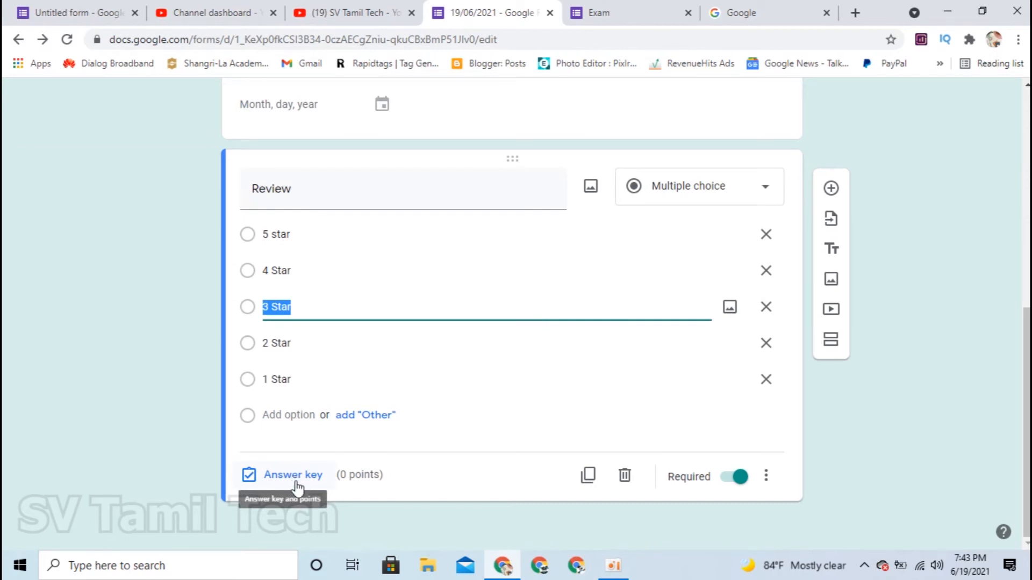
pyautogui.click(291, 476)
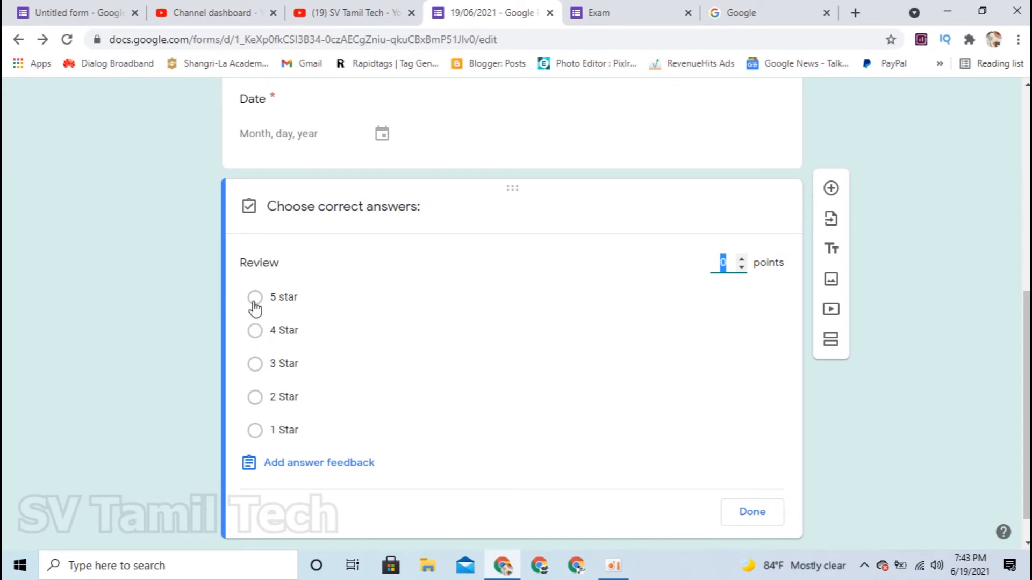
# - Try a value of 5 points with 5 star and 4 Star as correct answers, and clear both answer marks
pyautogui.write('5')
pyautogui.click(255, 298)
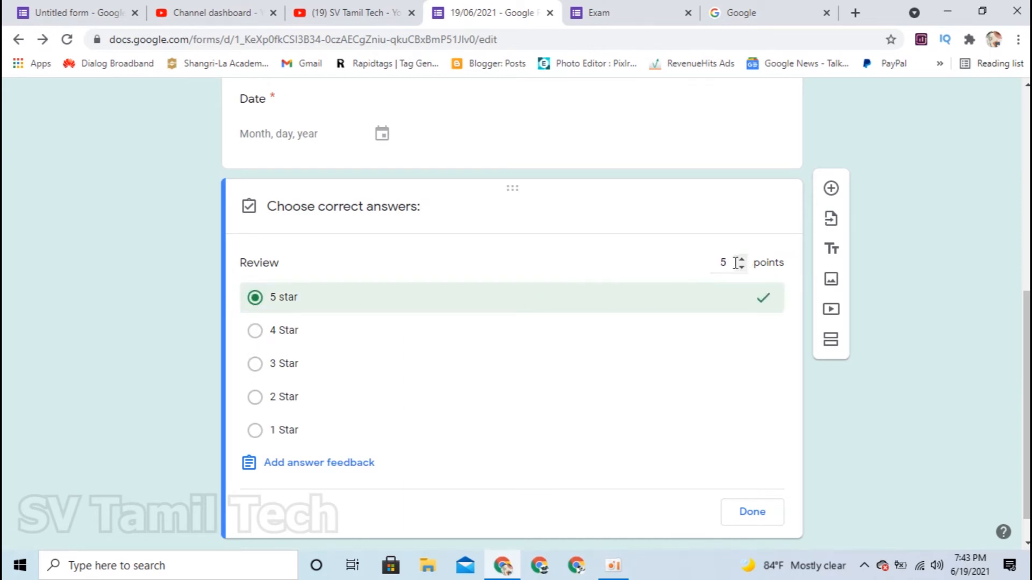
pyautogui.click(256, 332)
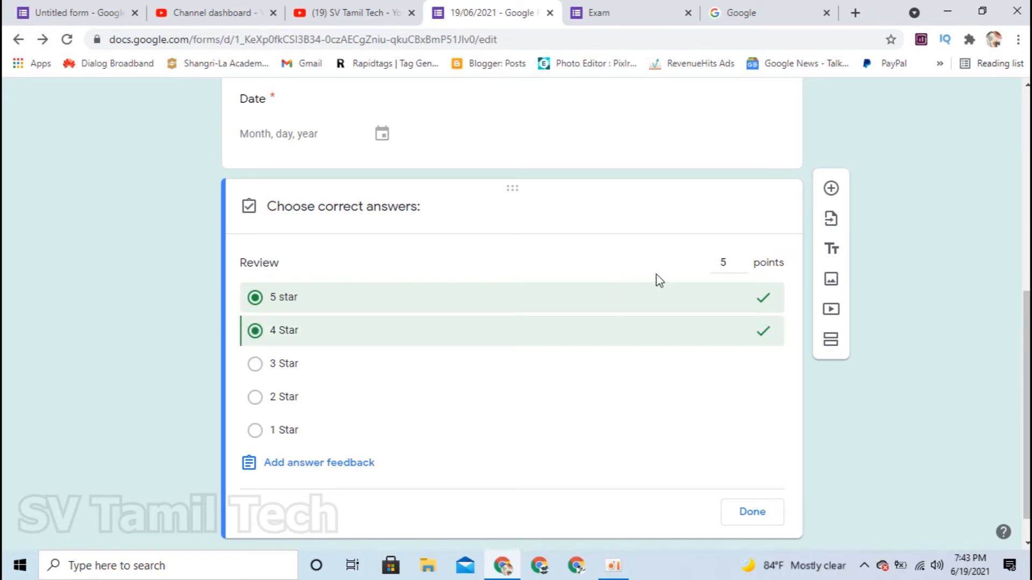
pyautogui.click(256, 331)
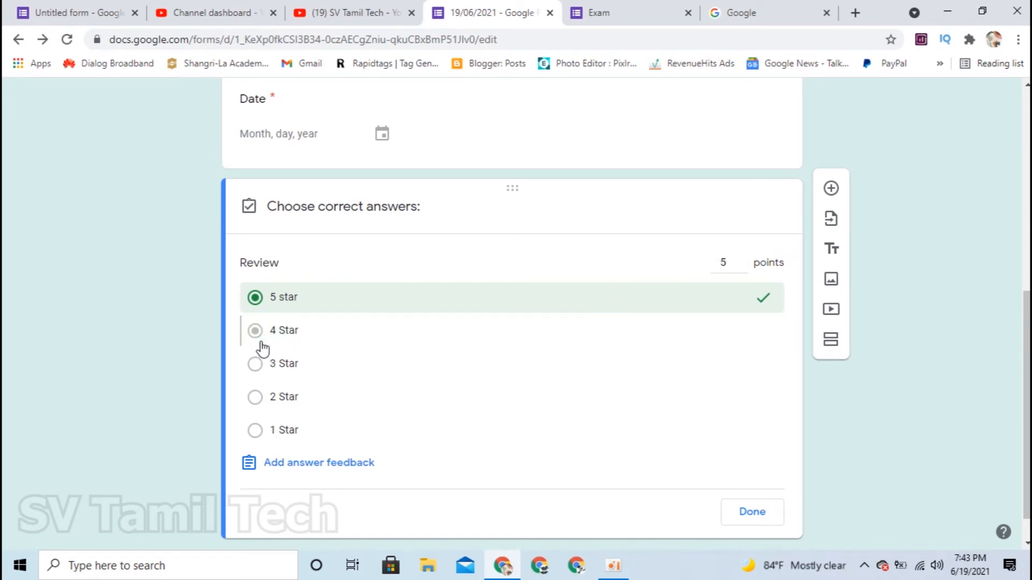
pyautogui.click(256, 297)
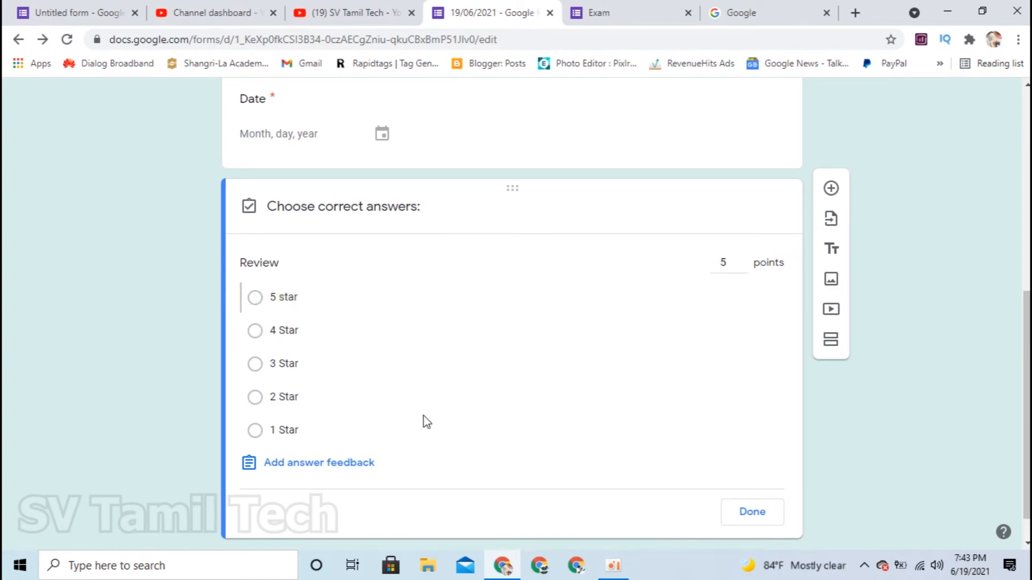
# - Set the Review question to 0 points, mark 5 star as the correct answer, and finish the answer key
pyautogui.doubleClick(723, 263)
pyautogui.write('0')
pyautogui.click(443, 510)
pyautogui.click(253, 299)
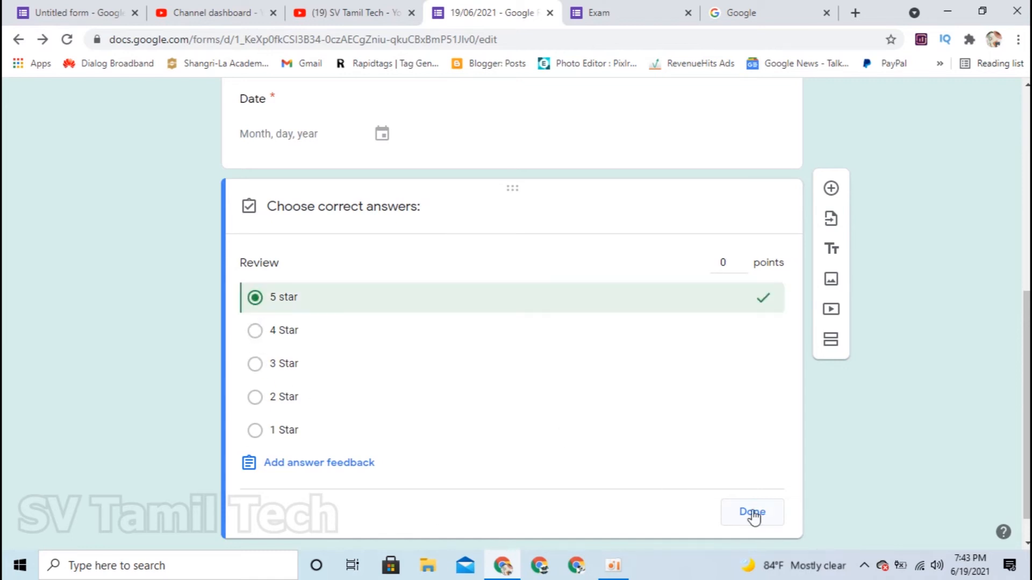
pyautogui.click(754, 515)
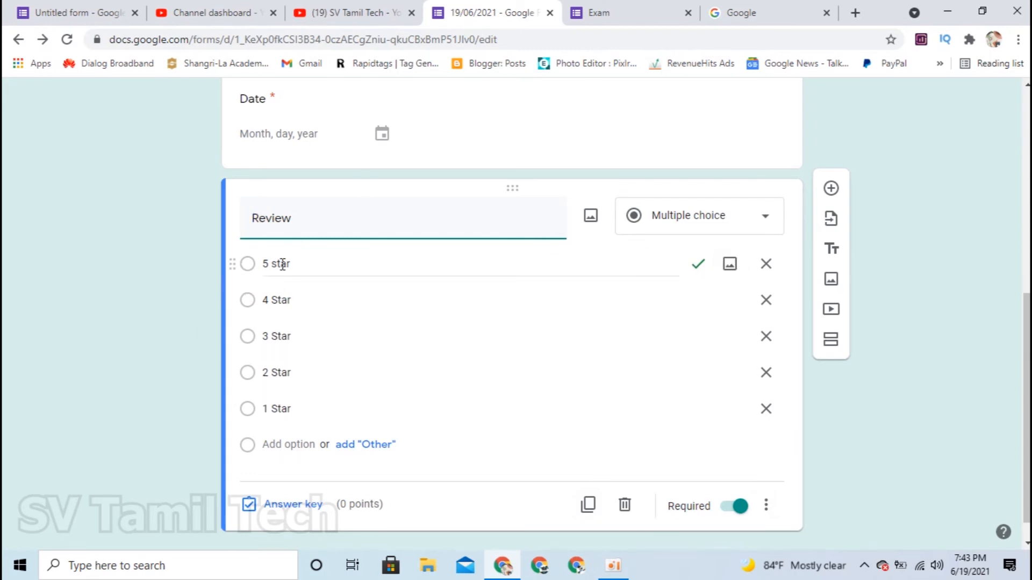
# - Look over the whole form, checking the Email, Name, Date and Review questions and the total points
pyautogui.scroll(5, 667, 355)
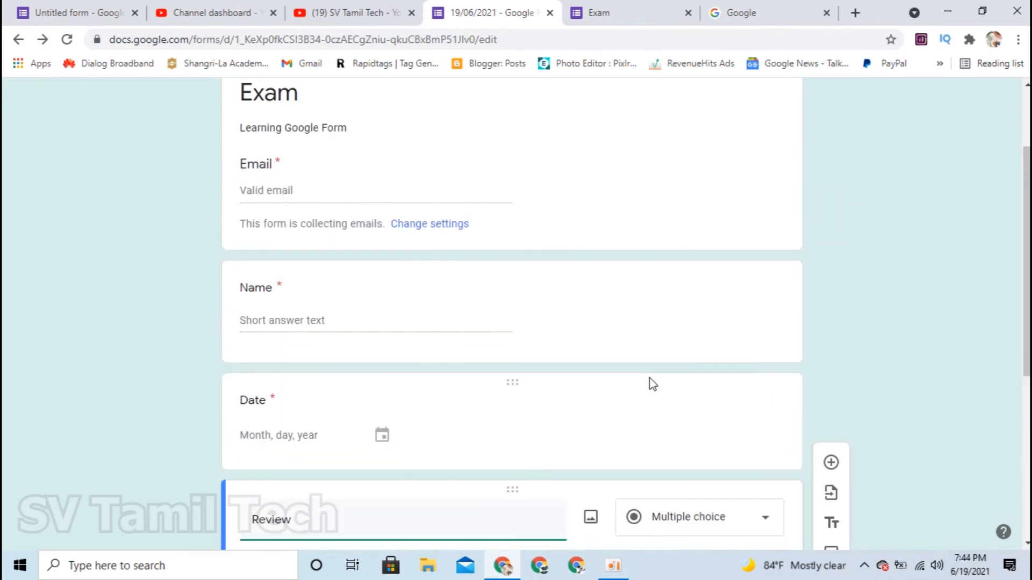
pyautogui.scroll(-6, 629, 403)
pyautogui.scroll(1, 489, 204)
pyautogui.scroll(7, 493, 217)
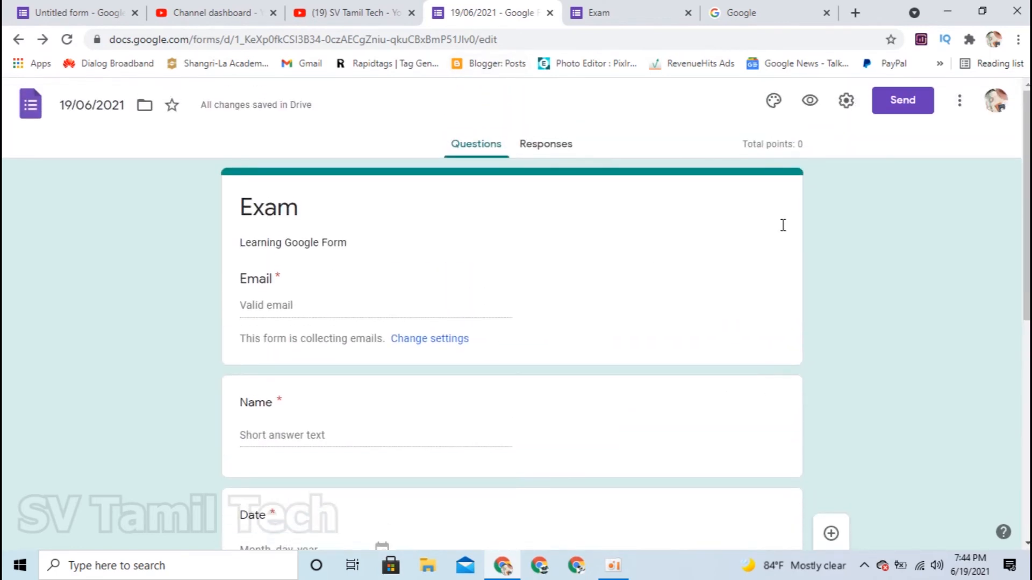
pyautogui.scroll(-8, 806, 379)
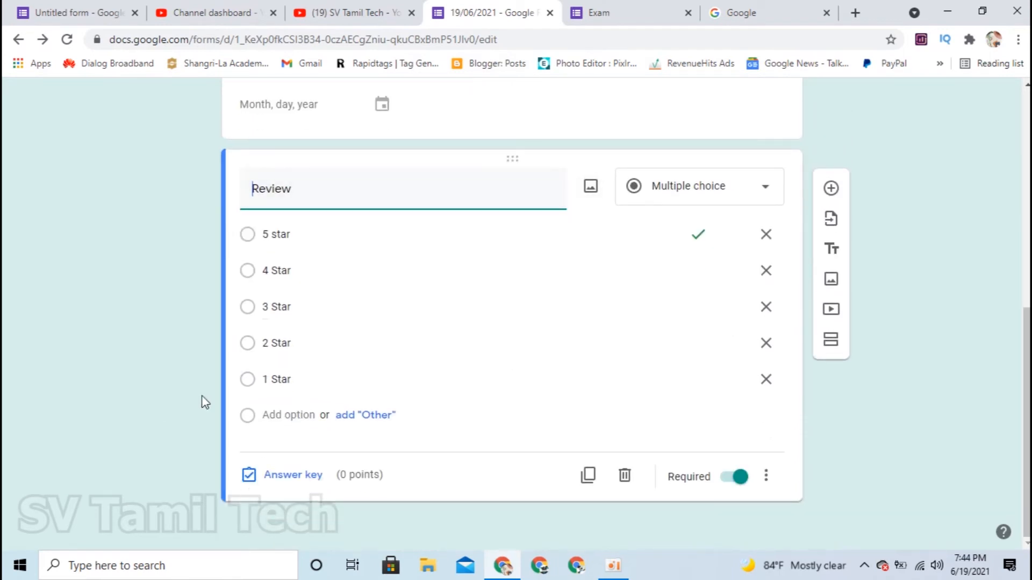
pyautogui.scroll(8, 607, 329)
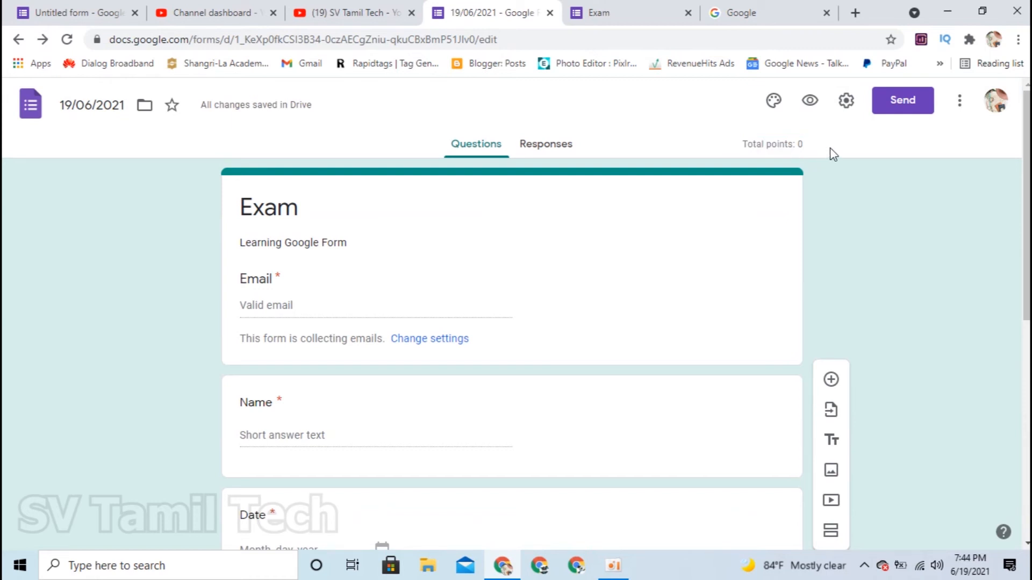
pyautogui.scroll(-7, 483, 189)
pyautogui.scroll(7, 484, 194)
pyautogui.scroll(-2, 487, 251)
pyautogui.scroll(-7, 487, 252)
pyautogui.scroll(8, 483, 246)
# - From the form's sending options, shorten the shareable link and copy it
pyautogui.click(896, 114)
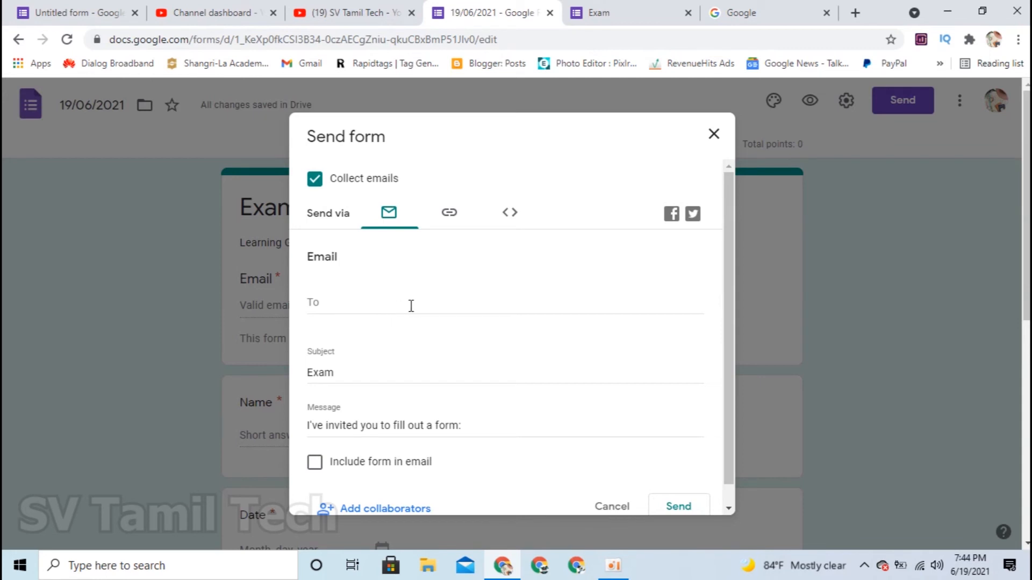
pyautogui.scroll(-1, 411, 302)
pyautogui.scroll(1, 376, 301)
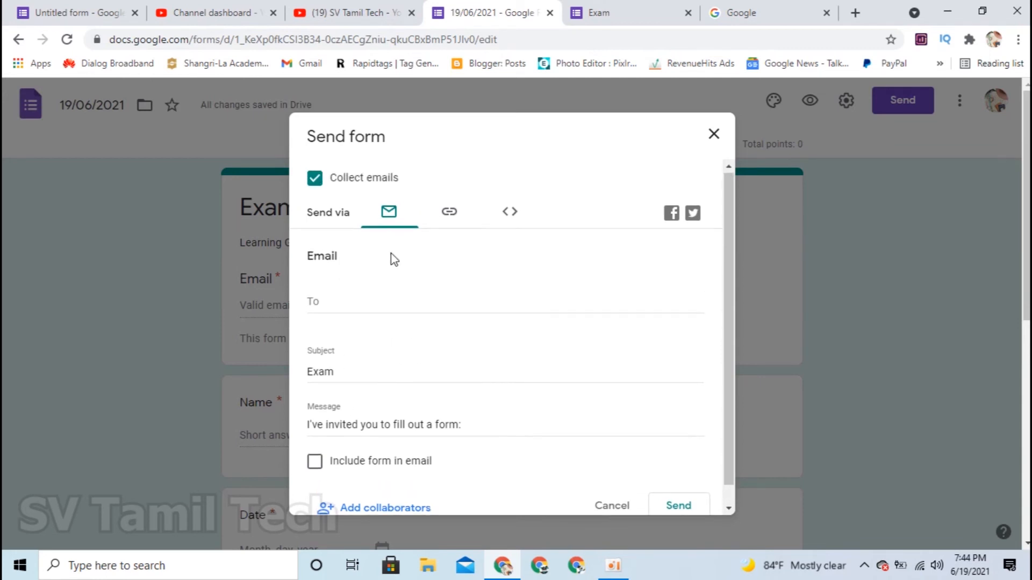
pyautogui.click(454, 222)
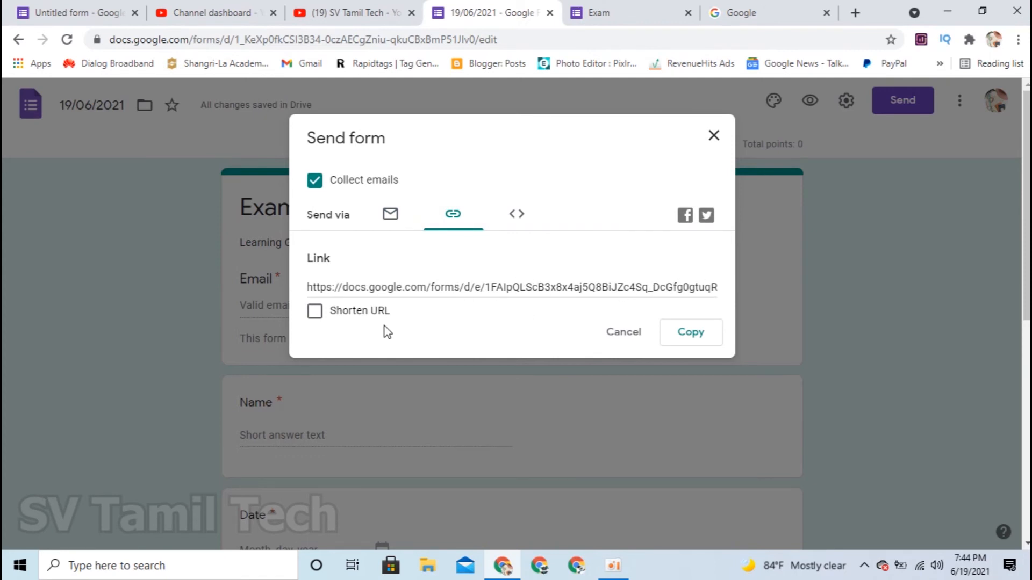
pyautogui.click(315, 312)
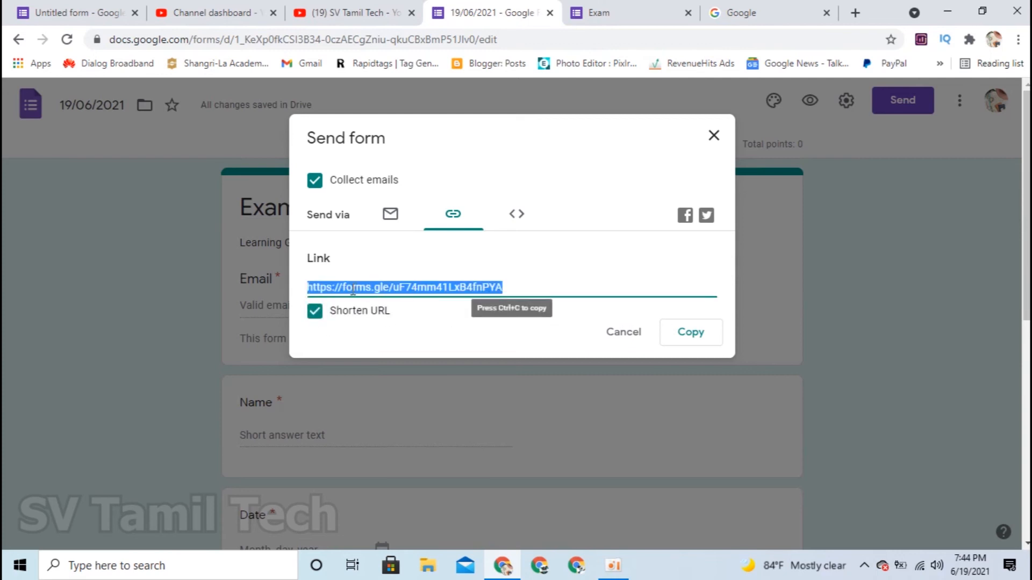
pyautogui.click(515, 217)
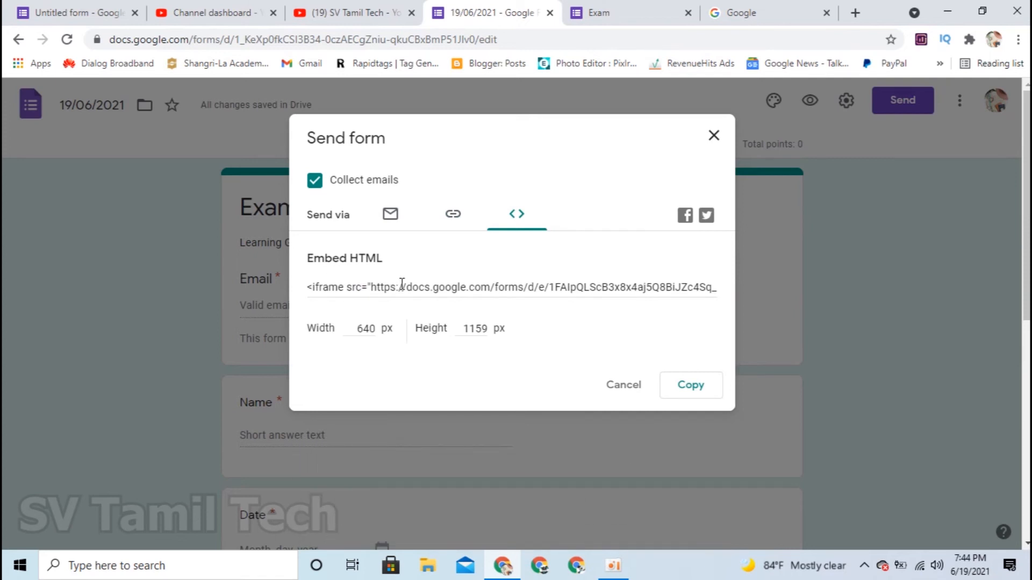
pyautogui.click(453, 215)
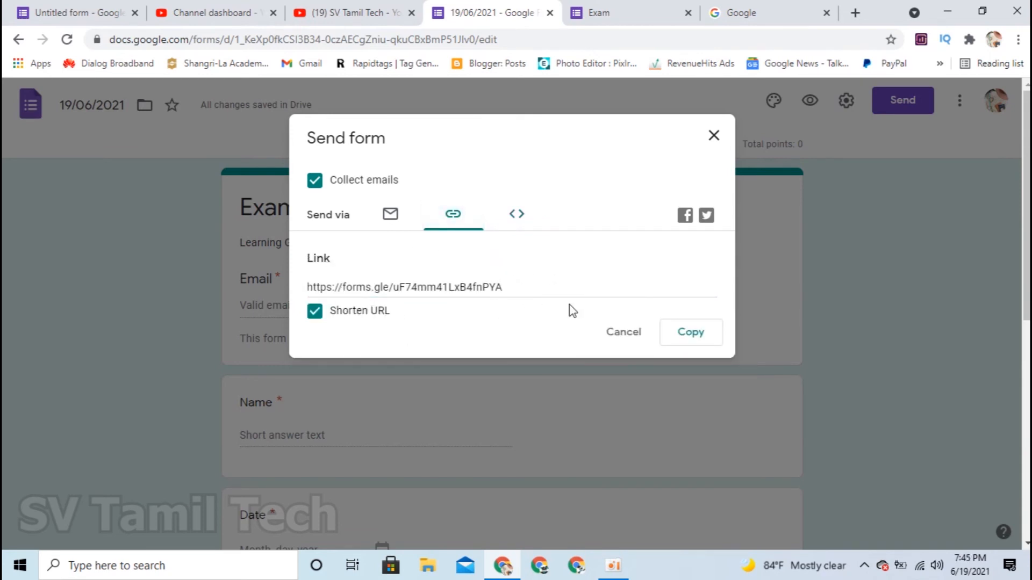
pyautogui.click(691, 333)
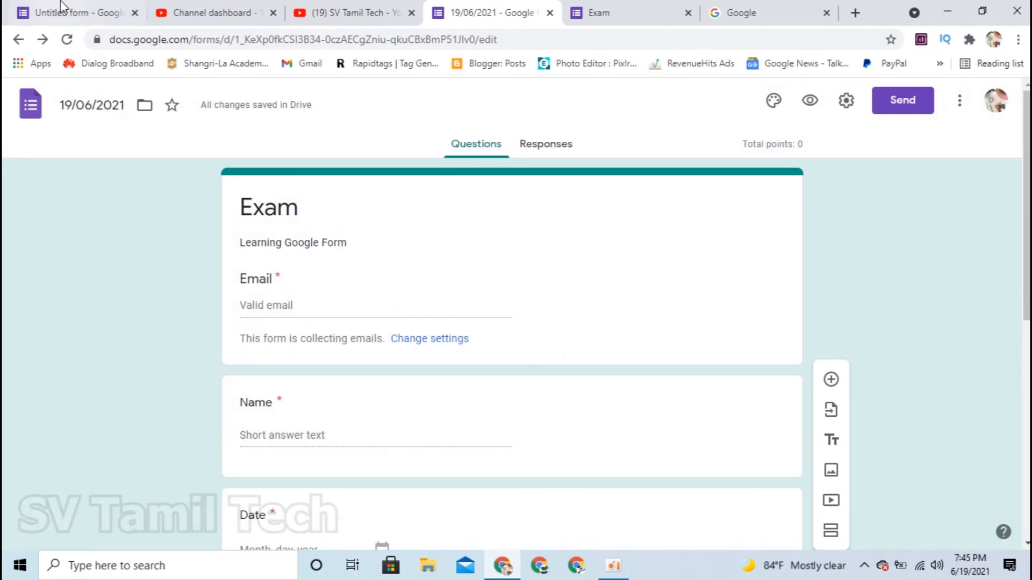
# - Switch to YouTube and look through the uploaded videos of the பங்குச் சந்தை நிலவரம் channel
pyautogui.click(554, 150)
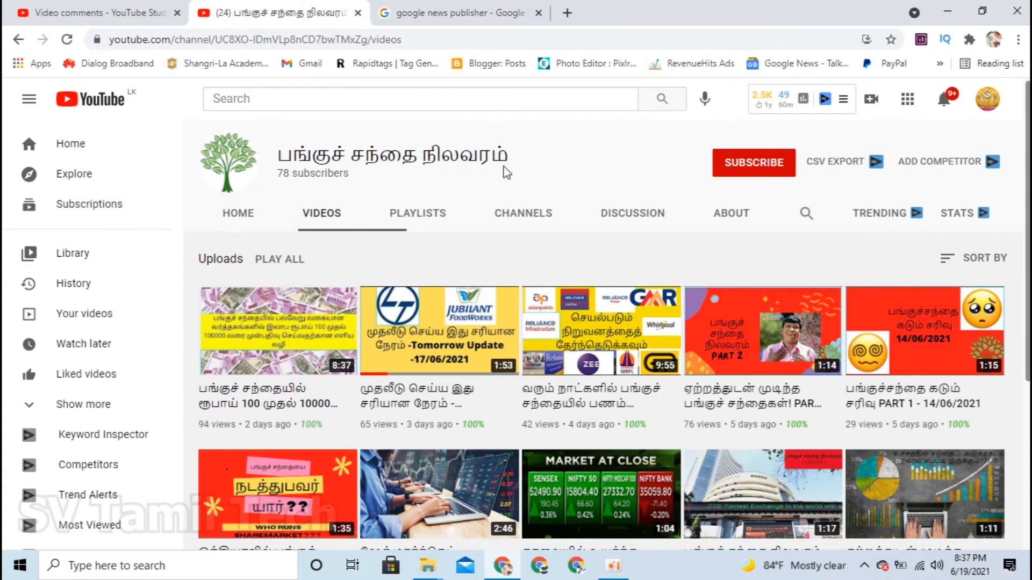
pyautogui.moveTo(509, 161); pyautogui.dragTo(288, 156)
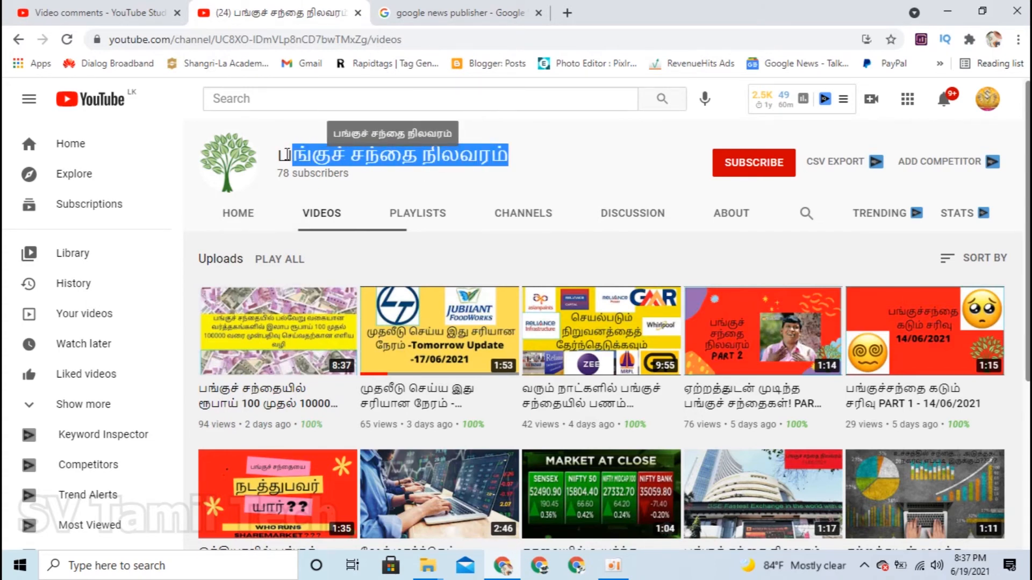
pyautogui.scroll(-5, 527, 323)
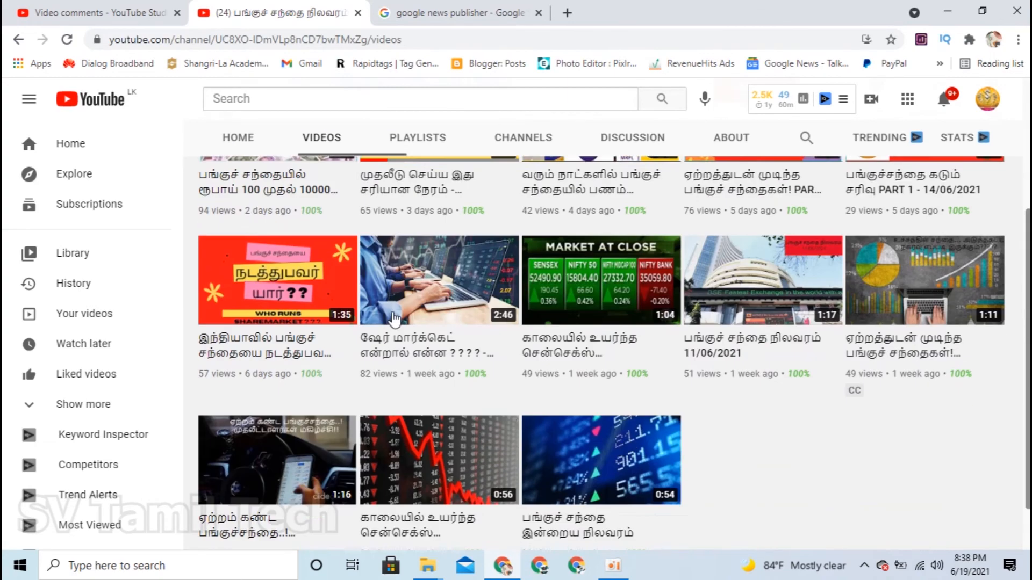
pyautogui.scroll(5, 914, 472)
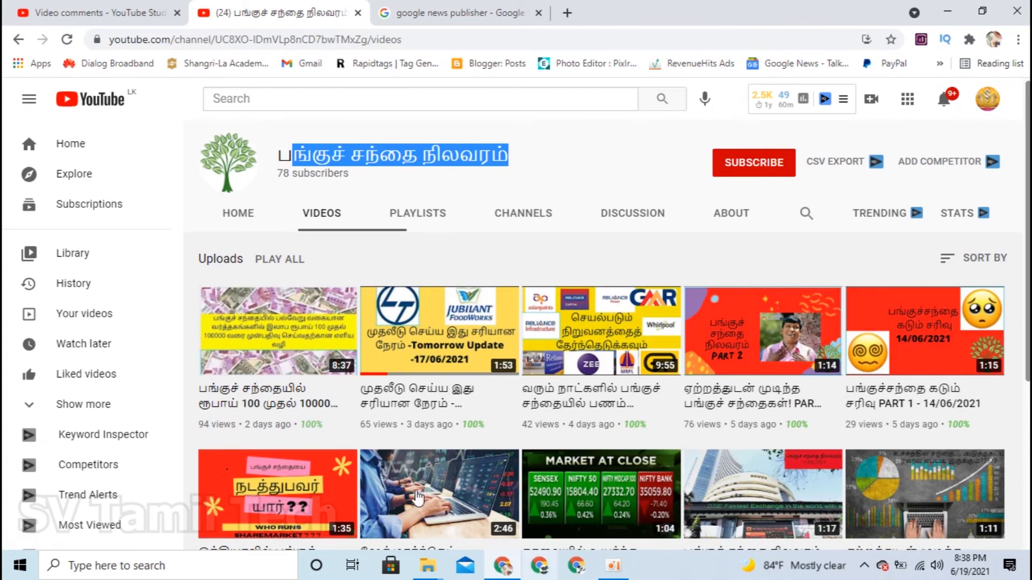
pyautogui.scroll(-5, 719, 364)
pyautogui.scroll(5, 611, 469)
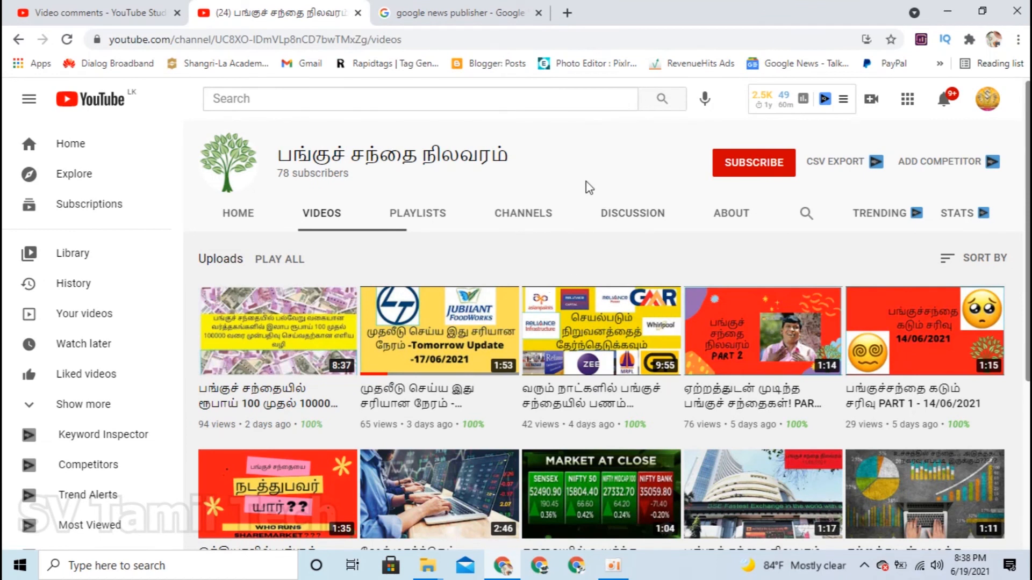
# - Subscribe to the பங்குச் சந்தை நிலவரம் channel and choose its notification preference
pyautogui.click(752, 171)
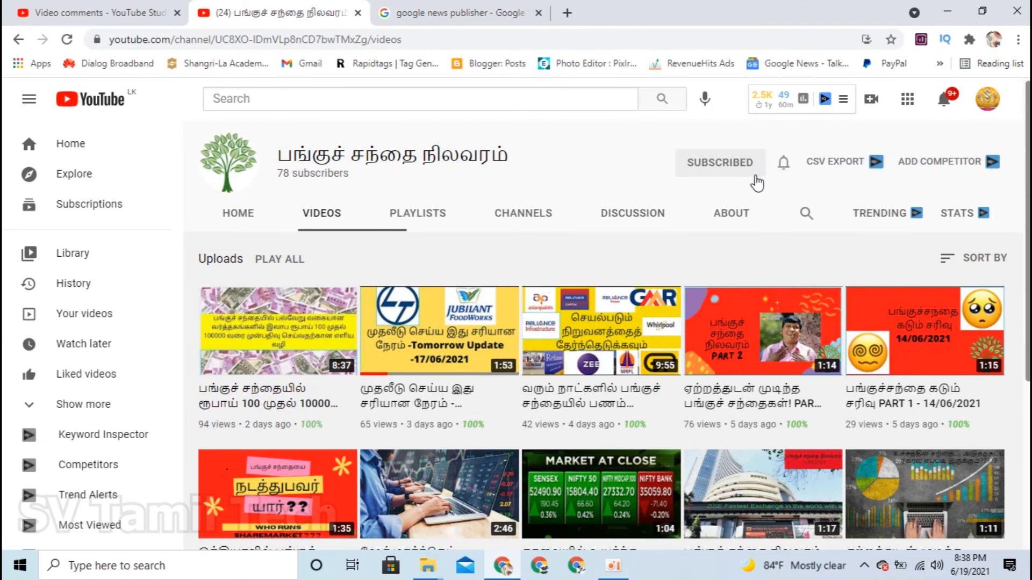
pyautogui.click(783, 164)
pyautogui.click(802, 198)
pyautogui.scroll(-4, 747, 253)
pyautogui.scroll(4, 718, 280)
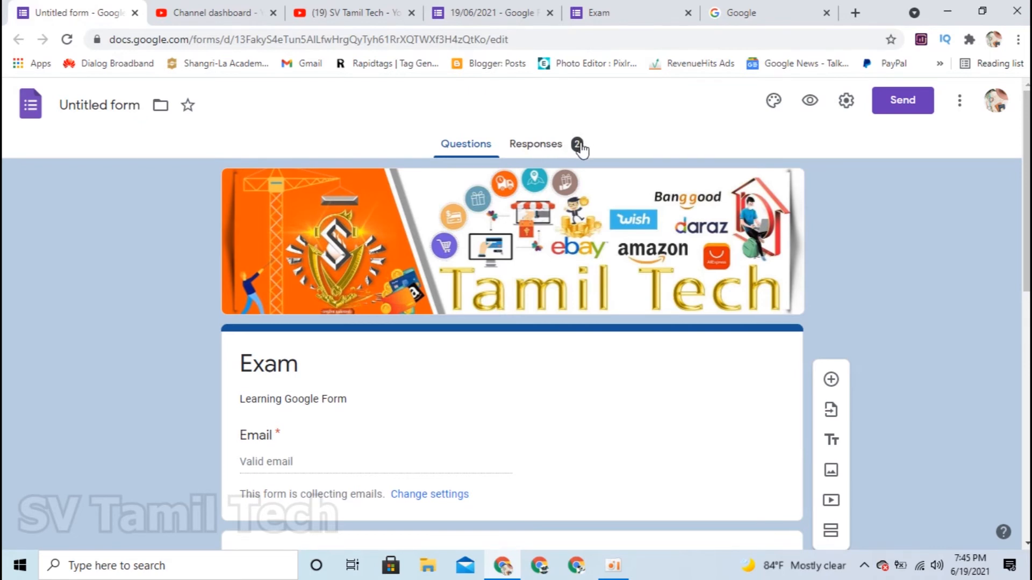
# - Open the form's responses and review the summary of emails, names, dates and the Review chart
pyautogui.click(543, 146)
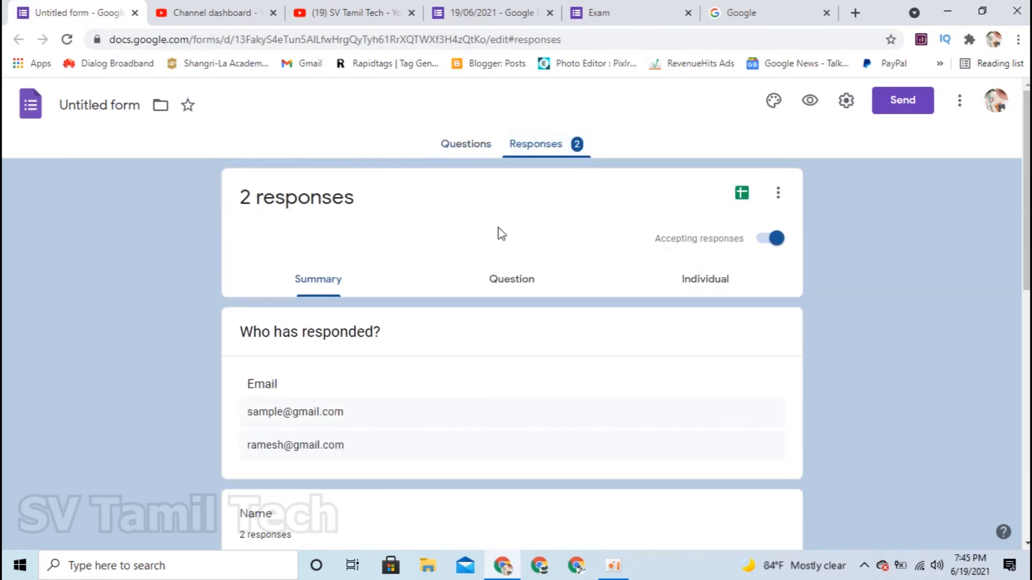
pyautogui.scroll(-3, 373, 219)
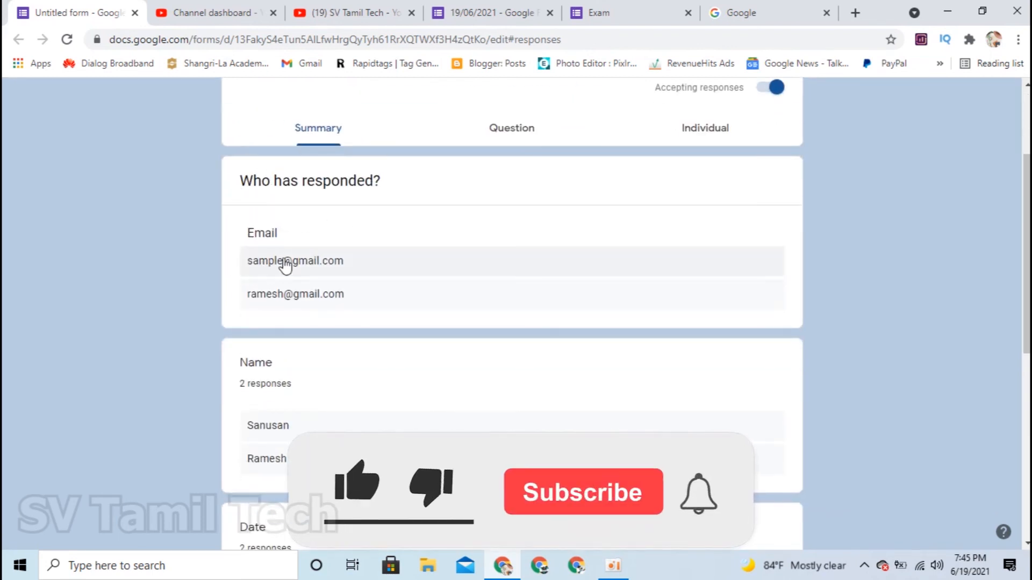
pyautogui.scroll(-4, 258, 322)
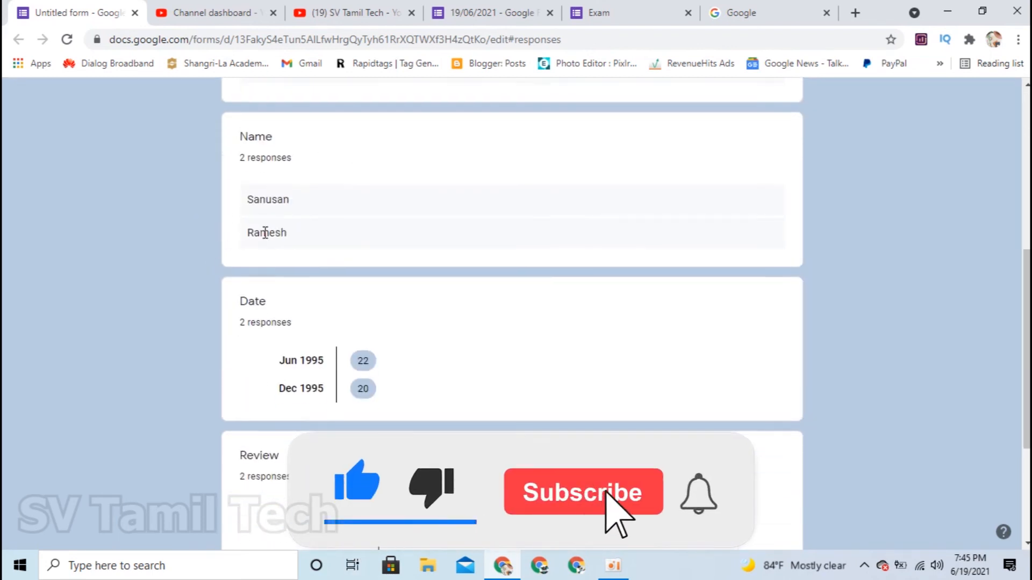
pyautogui.scroll(7, 69, 285)
pyautogui.scroll(-9, 259, 299)
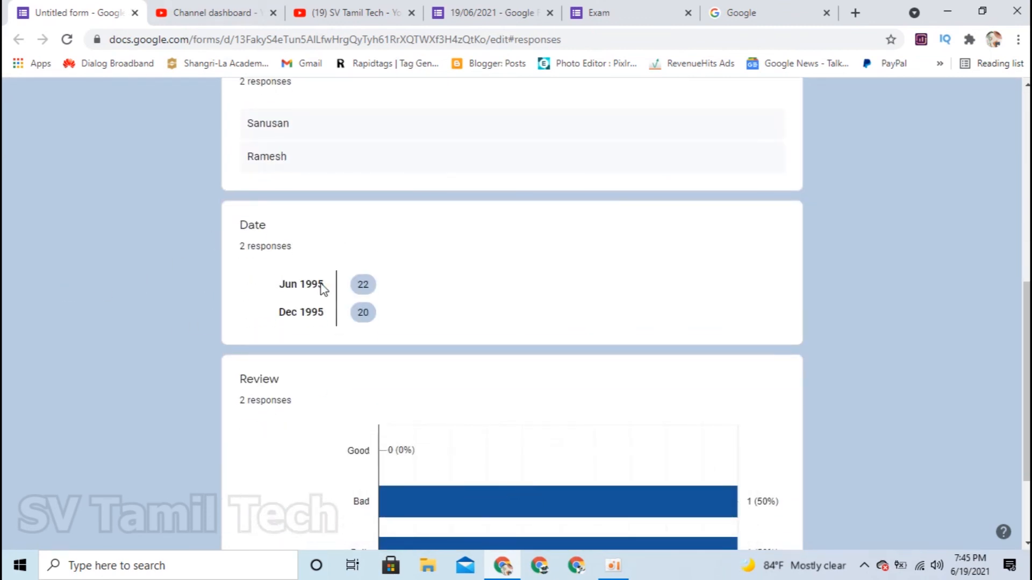
pyautogui.scroll(-3, 322, 283)
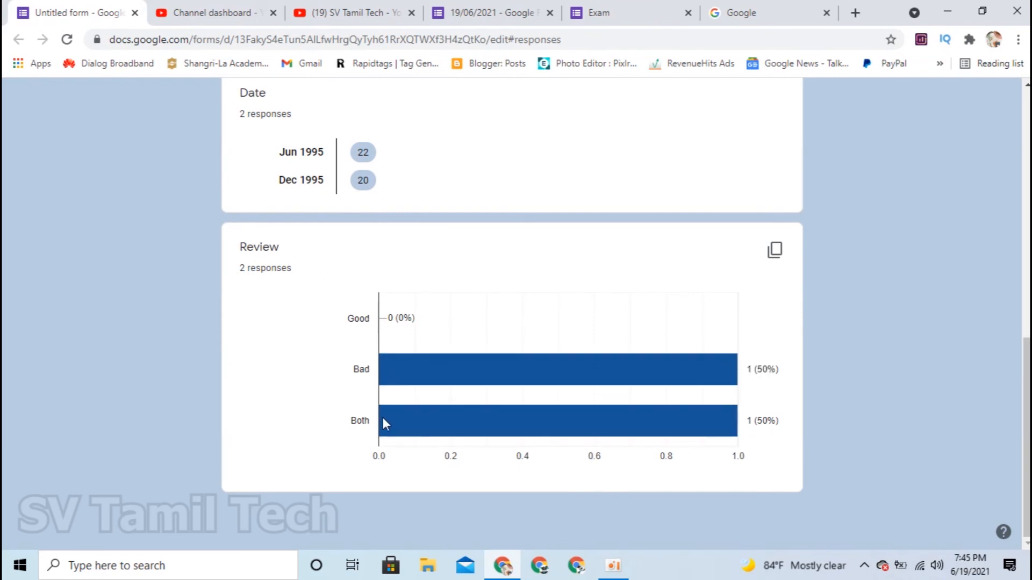
pyautogui.scroll(3, 379, 371)
pyautogui.scroll(8, 380, 366)
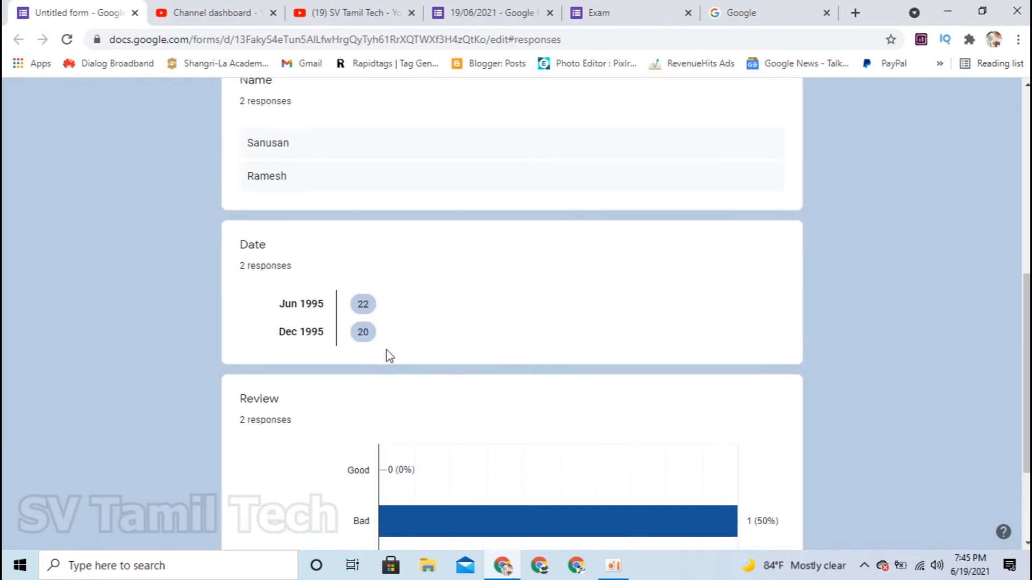
pyautogui.scroll(-5, 301, 274)
pyautogui.scroll(5, 329, 293)
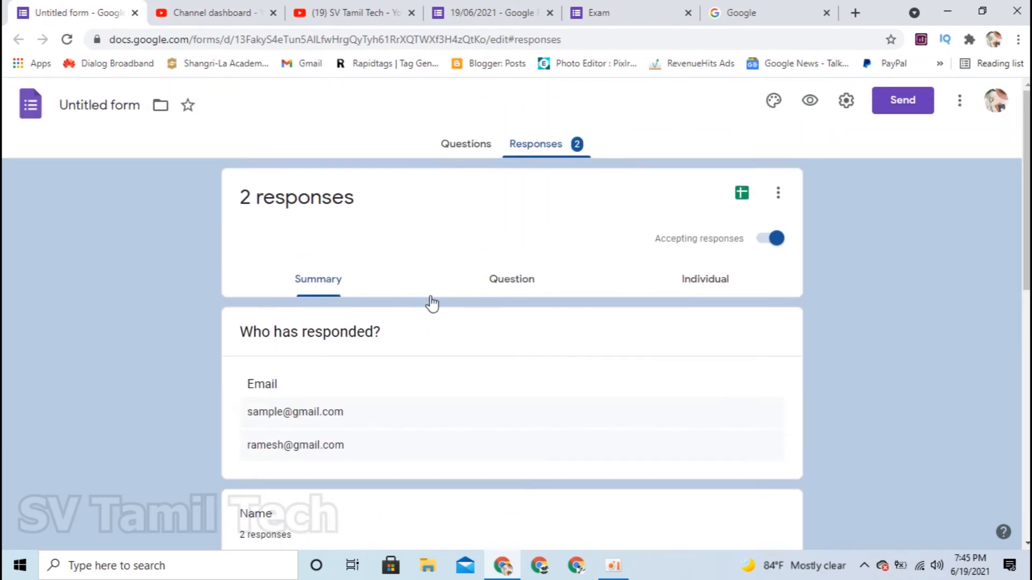
# - View the responses grouped by question and check the answers given to the Name question
pyautogui.click(515, 280)
pyautogui.scroll(-4, 515, 293)
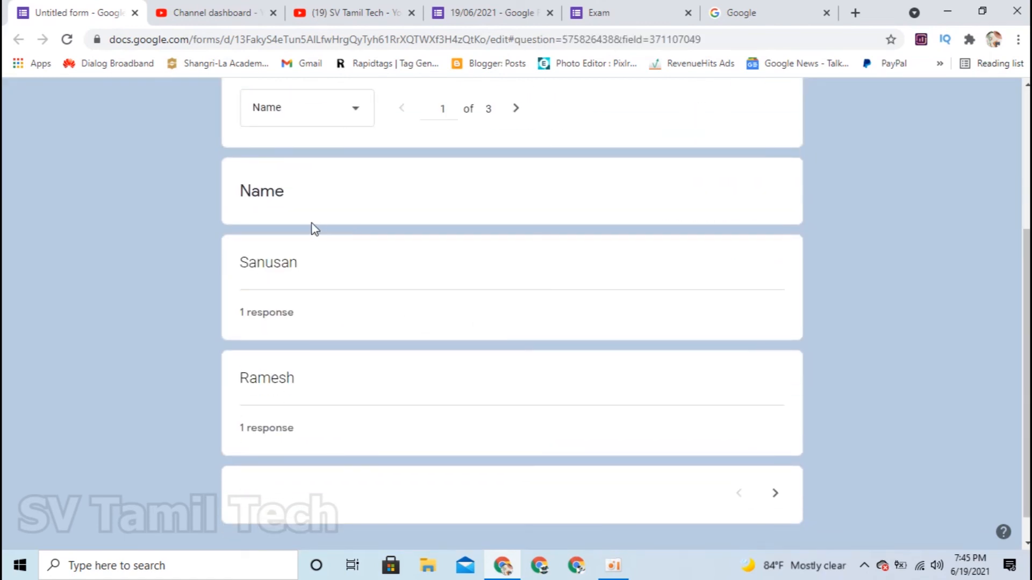
pyautogui.scroll(3, 506, 223)
pyautogui.scroll(-3, 284, 365)
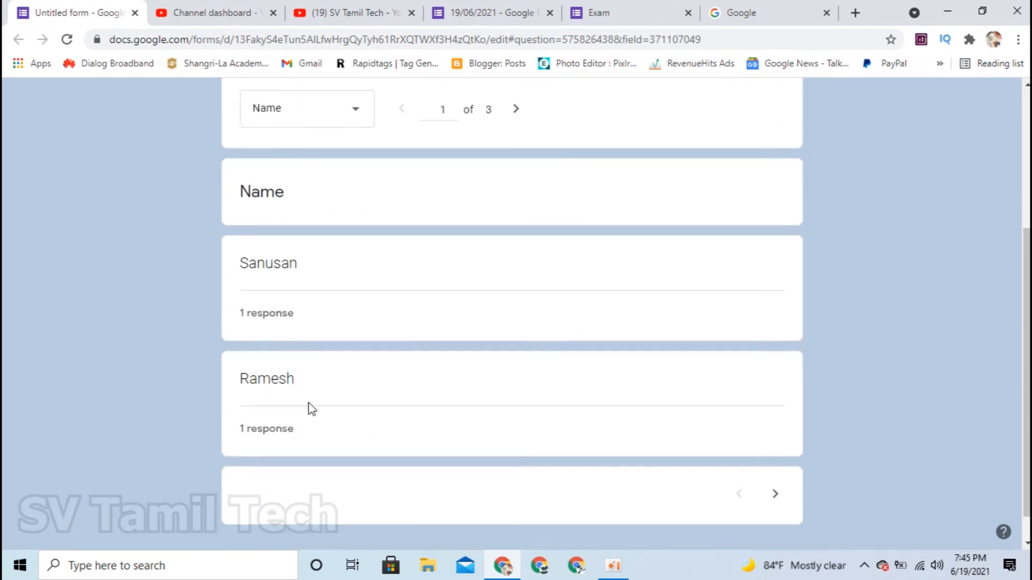
pyautogui.scroll(4, 392, 371)
# - View the responses individually, looking over the first submission and moving on to the second
pyautogui.click(715, 293)
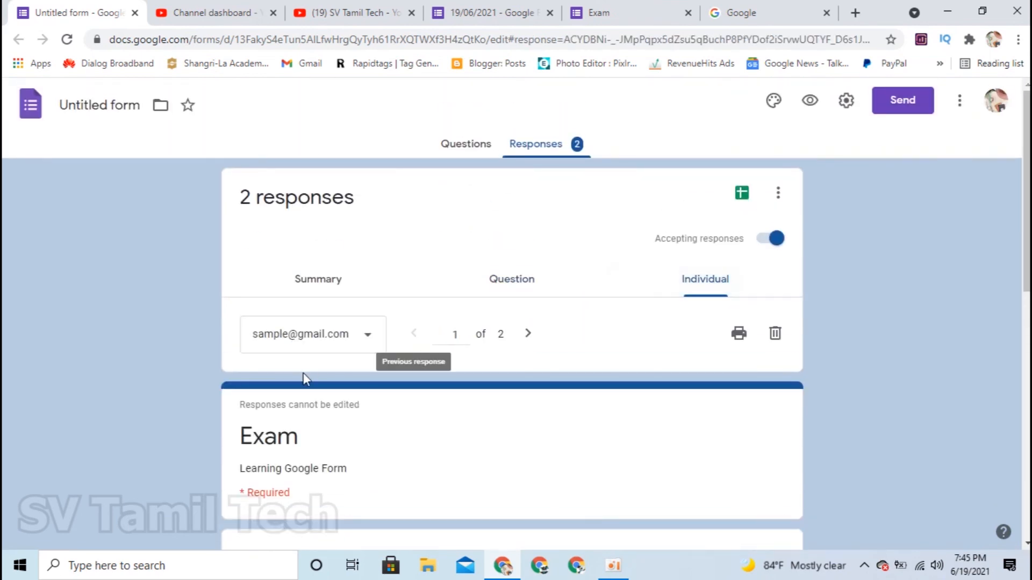
pyautogui.scroll(-3, 306, 372)
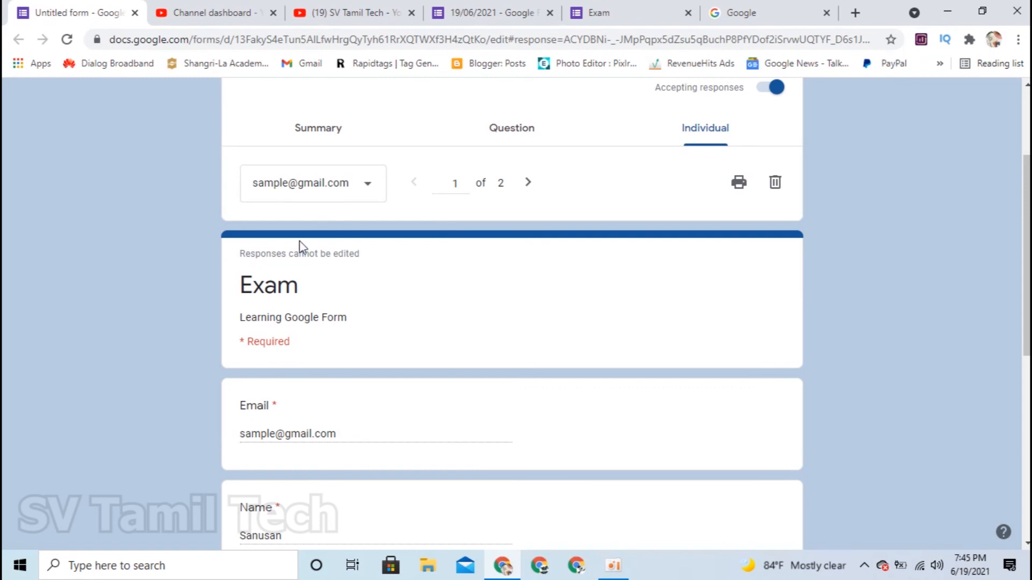
pyautogui.scroll(-7, 352, 335)
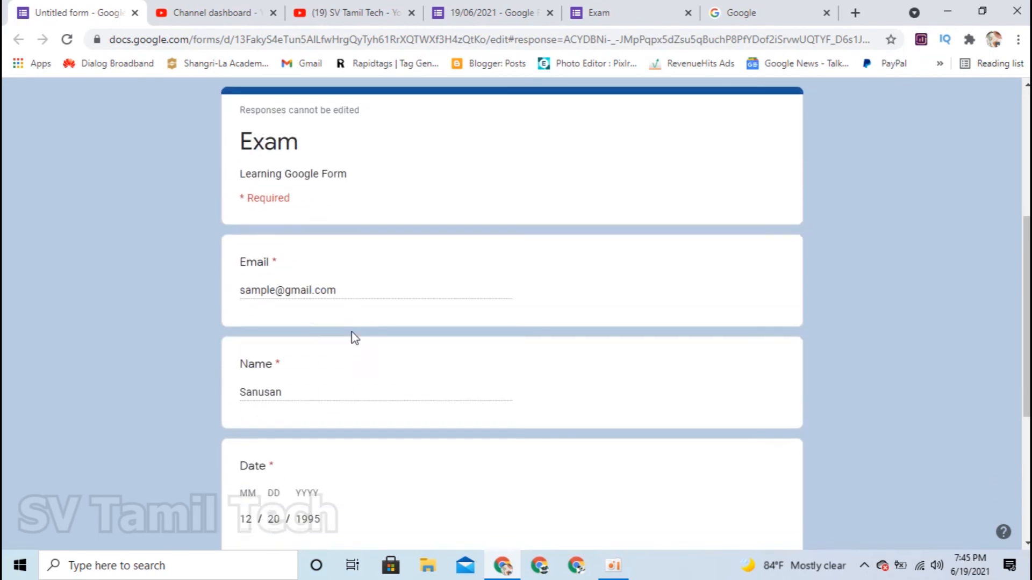
pyautogui.scroll(10, 539, 143)
pyautogui.click(528, 183)
pyautogui.scroll(-3, 312, 242)
pyautogui.scroll(1, 473, 162)
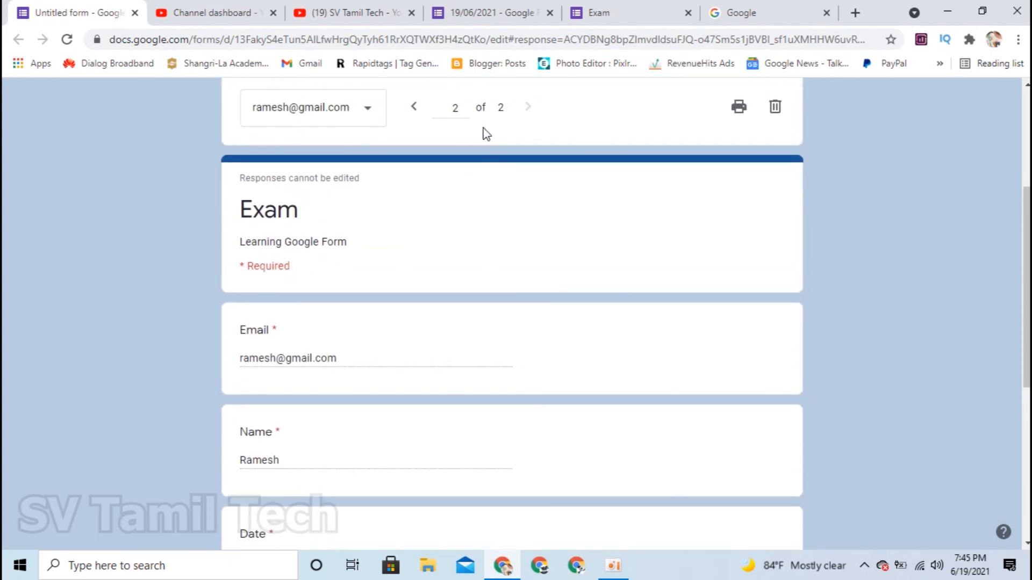
# - Return to the first individual response and check its Email, Name, Date and Review answers
pyautogui.click(416, 109)
pyautogui.scroll(-1, 323, 232)
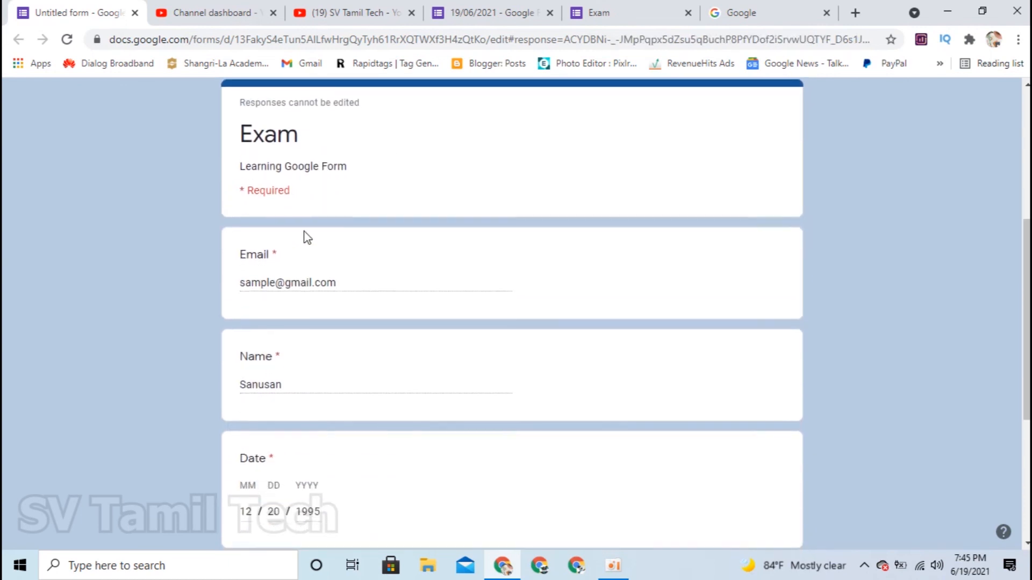
pyautogui.scroll(-4, 243, 263)
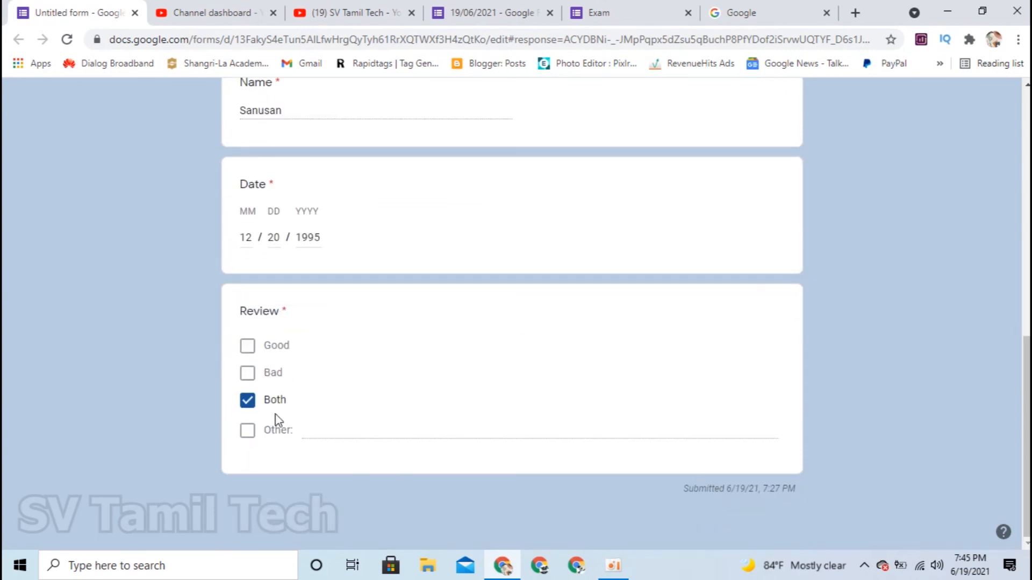
pyautogui.scroll(2, 298, 337)
pyautogui.doubleClick(273, 338)
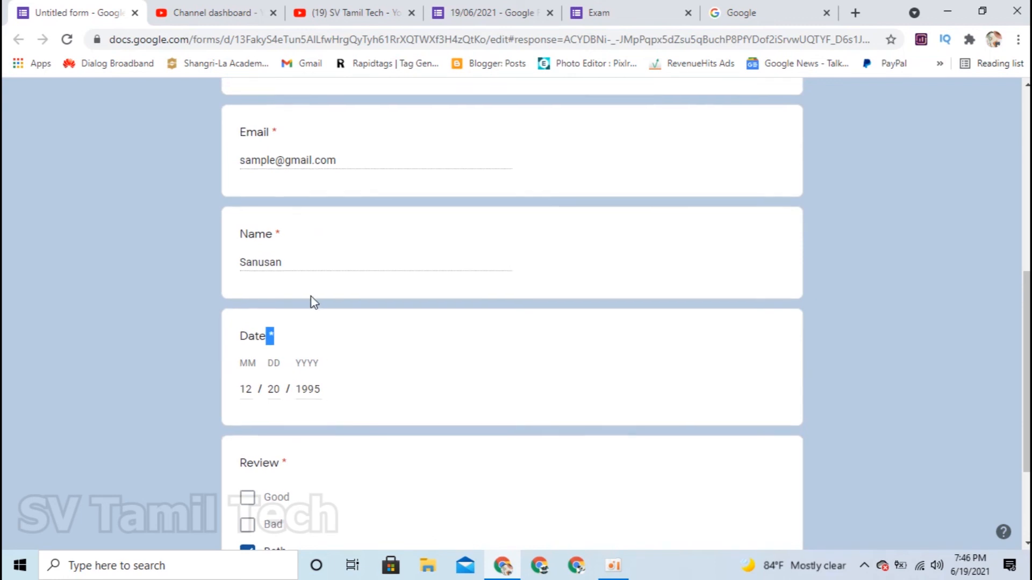
pyautogui.scroll(6, 311, 300)
pyautogui.scroll(-3, 434, 273)
pyautogui.scroll(-3, 439, 281)
pyautogui.scroll(6, 543, 244)
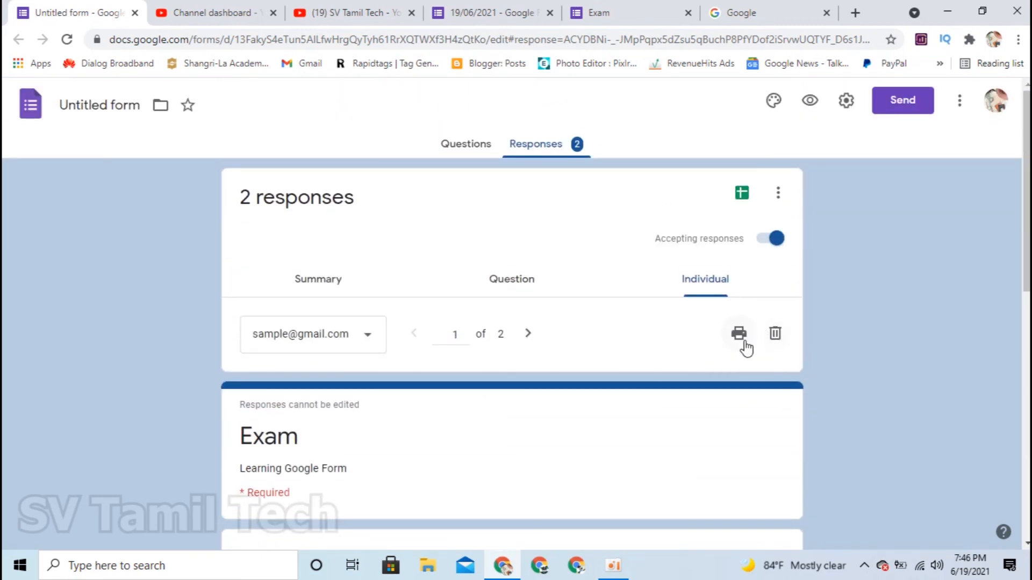
# - Check the options for managing all responses, including email notifications, response destination and CSV download, and close them
pyautogui.click(779, 195)
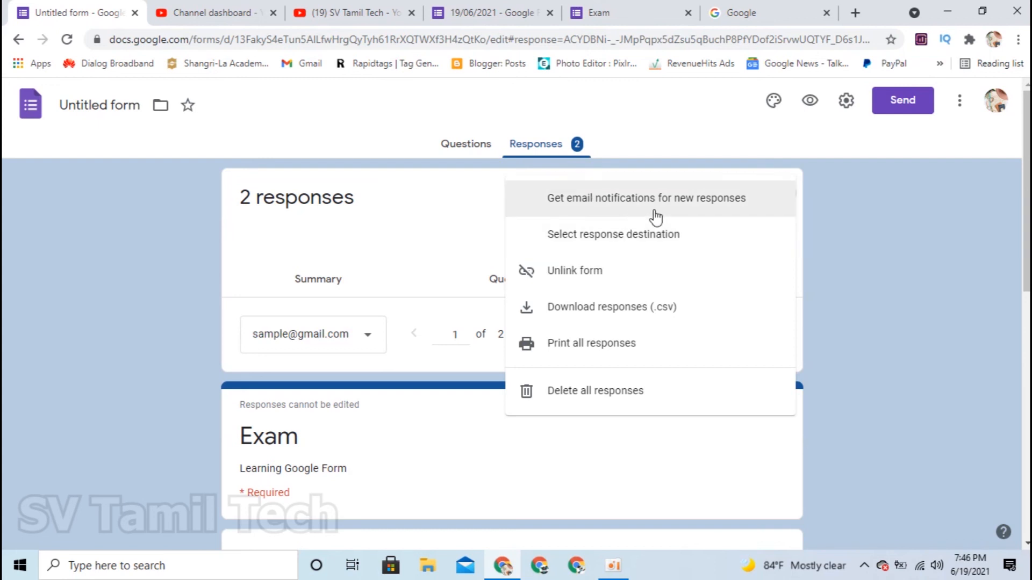
pyautogui.click(377, 220)
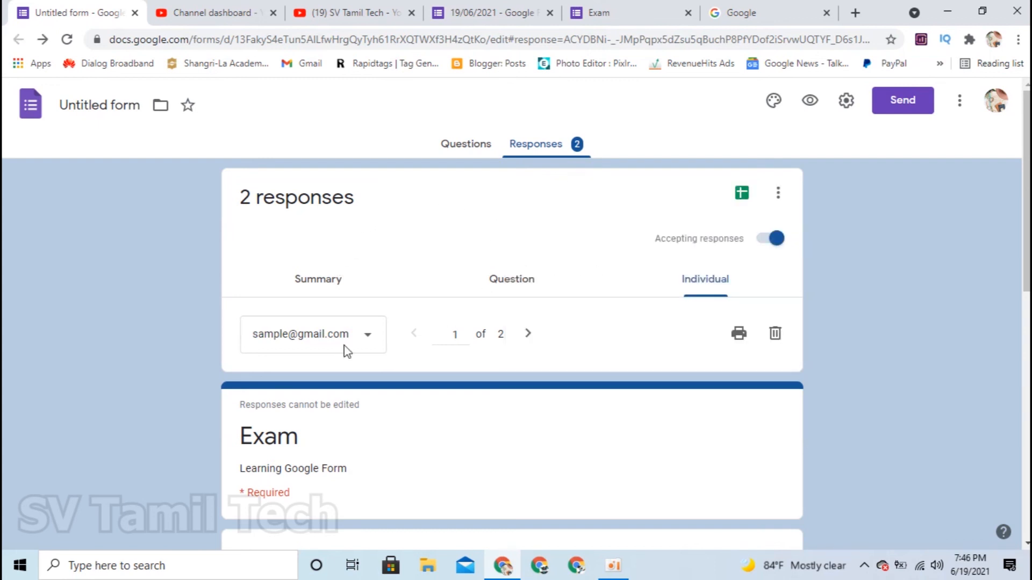
pyautogui.scroll(-5, 320, 241)
pyautogui.scroll(5, 321, 240)
# - Go back to the form's questions and look over the form from the header image to the Review question
pyautogui.click(469, 144)
pyautogui.scroll(-1, 422, 286)
pyautogui.scroll(-10, 422, 285)
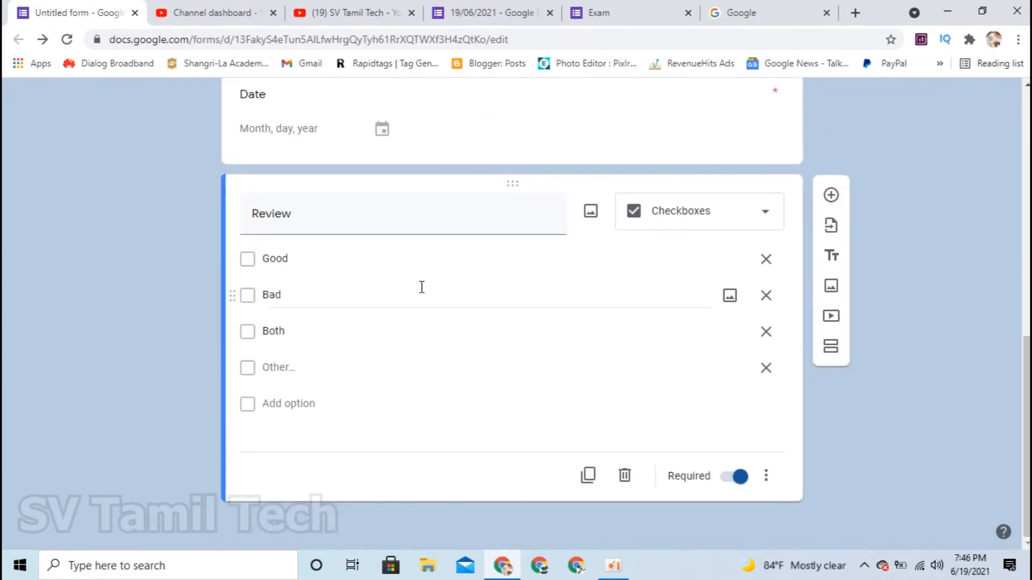
pyautogui.scroll(10, 795, 340)
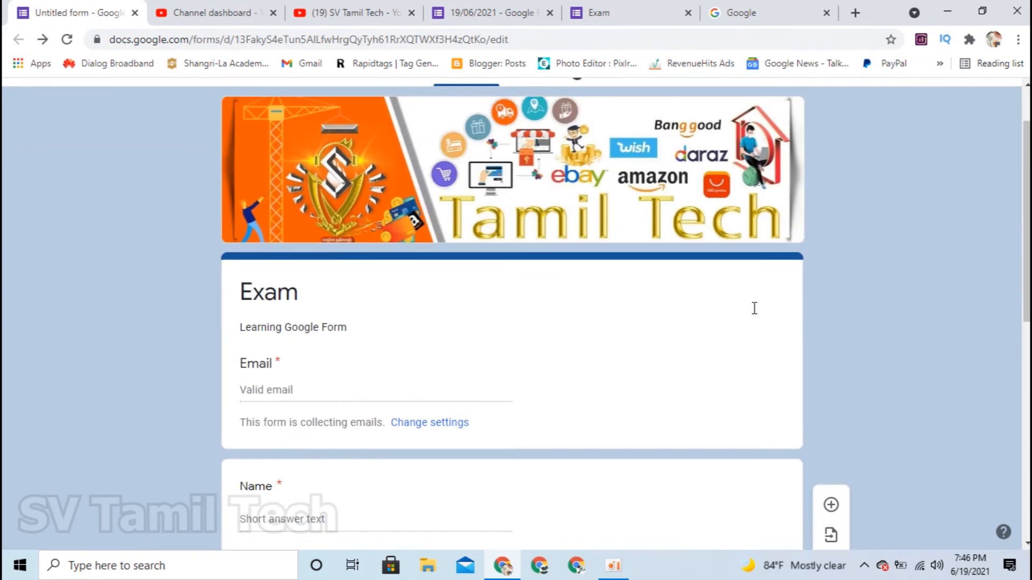
pyautogui.scroll(-10, 161, 269)
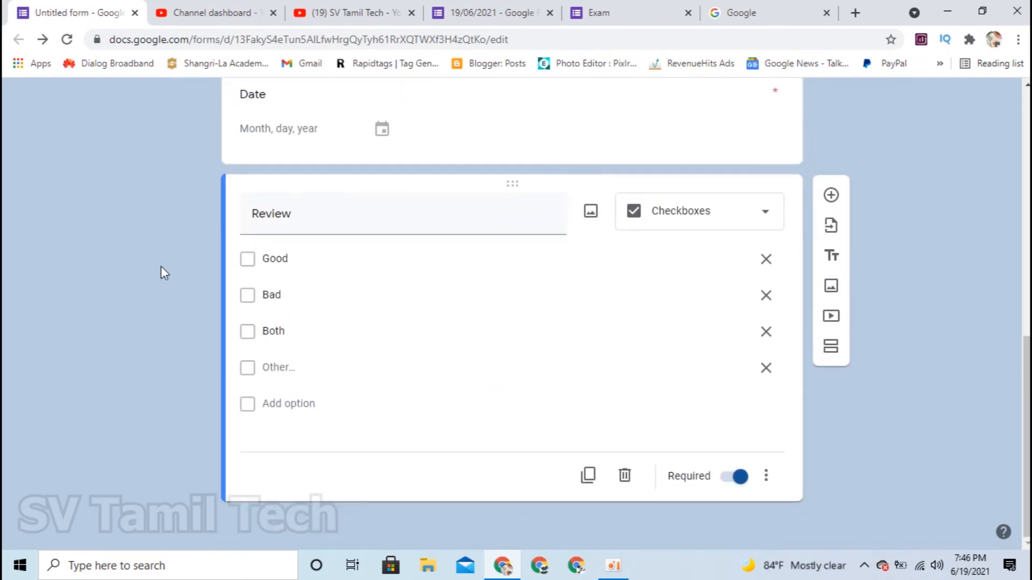
pyautogui.scroll(10, 812, 323)
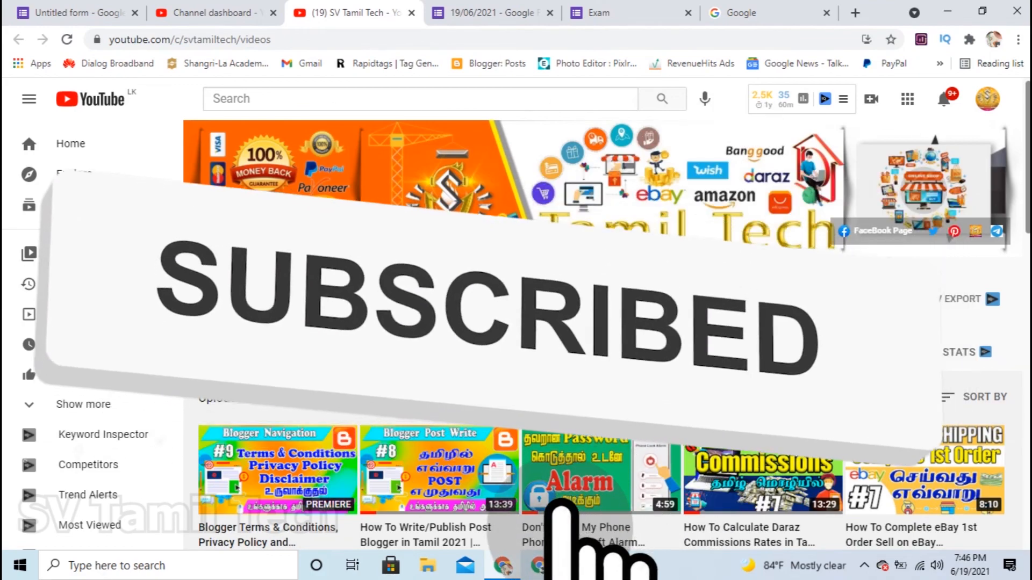
# - Switch to YouTube and look through the uploaded videos of the SV Tamil Tech channel
pyautogui.scroll(-9, 607, 348)
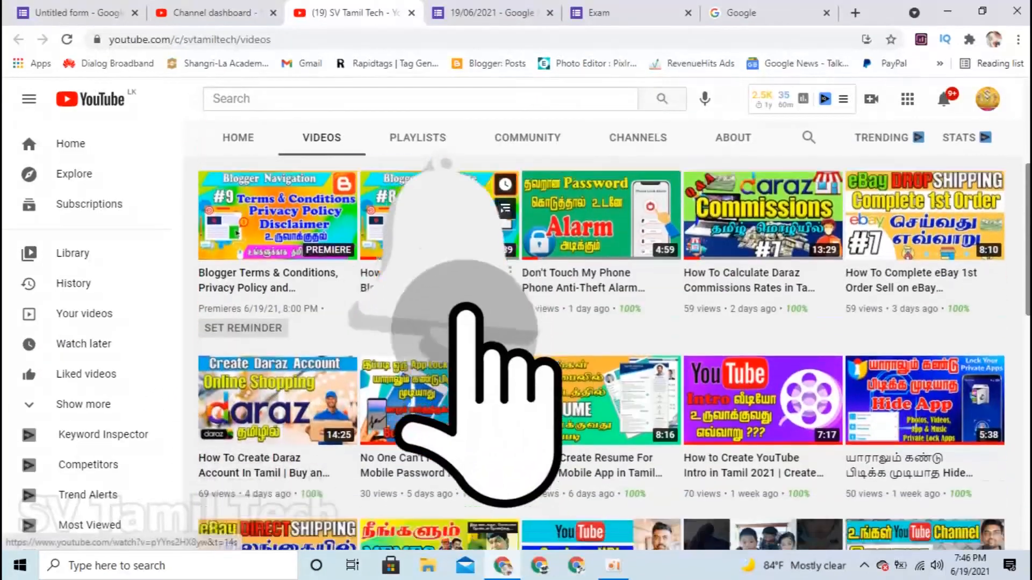
pyautogui.scroll(-2, 483, 469)
pyautogui.scroll(5, 482, 469)
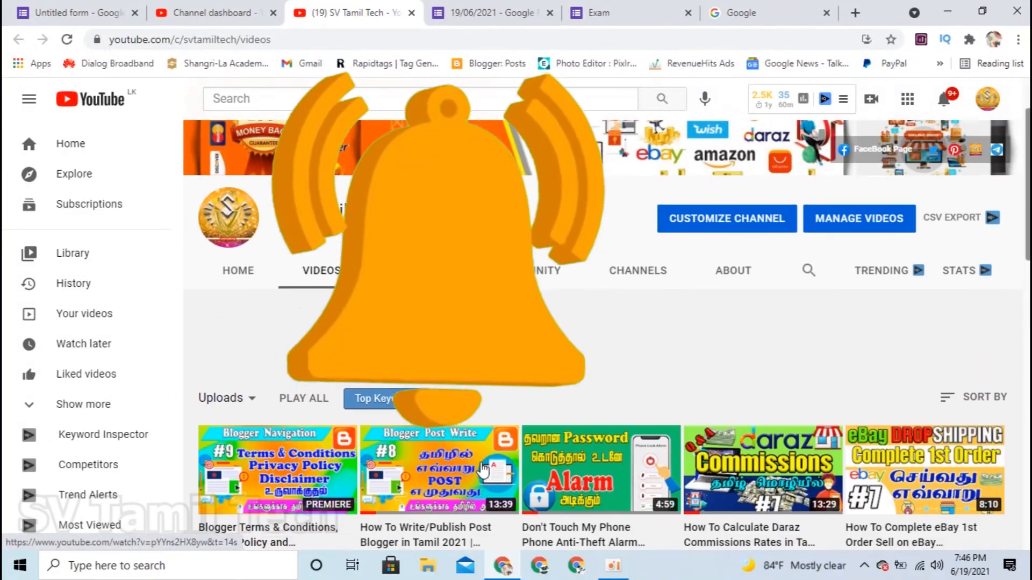